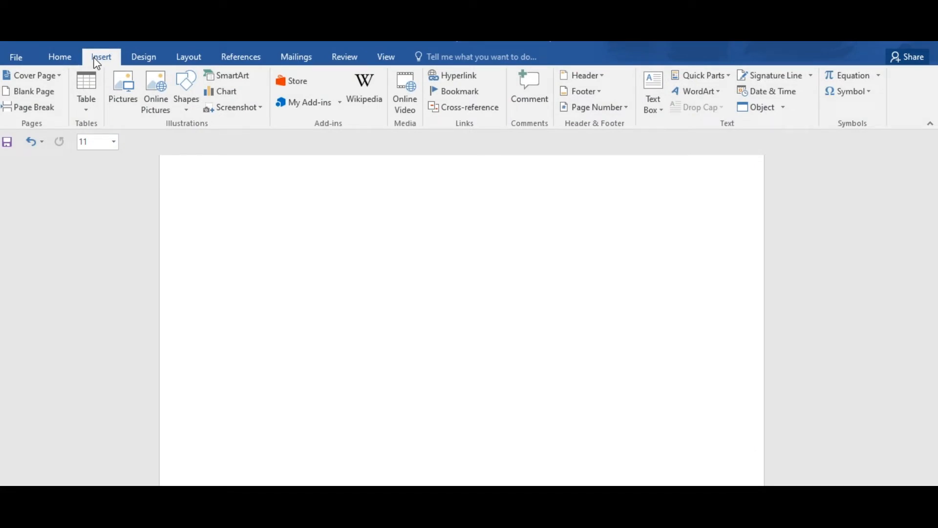
Step: Draw an oval about 4.48 cm high and 4.19 cm wide and place it near the page's top centre as the head
click(188, 104)
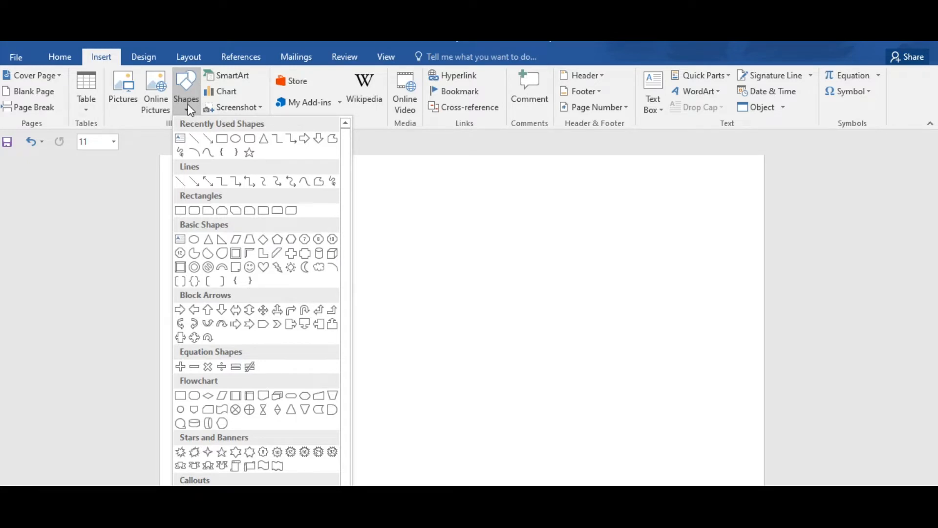
click(236, 138)
mouse_move(369, 238)
mouse_down()
mouse_move(439, 348)
mouse_move(488, 363)
mouse_up()
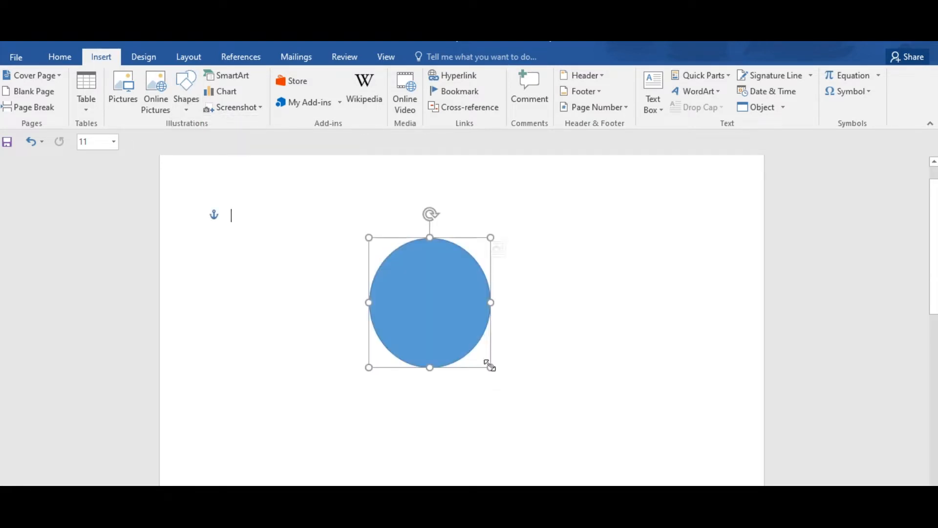
drag(455, 313, 487, 255)
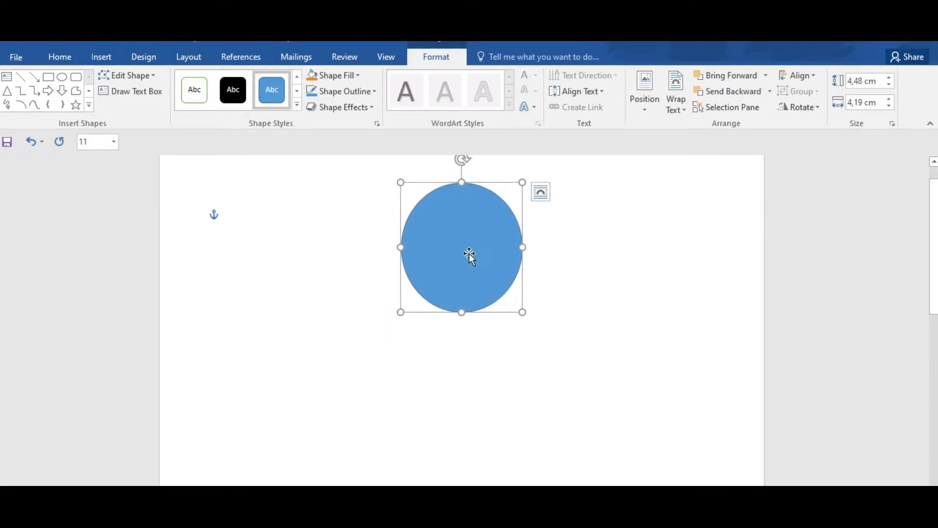
Step: Fill the head oval with white and set its outline weight to 3 pt
click(358, 77)
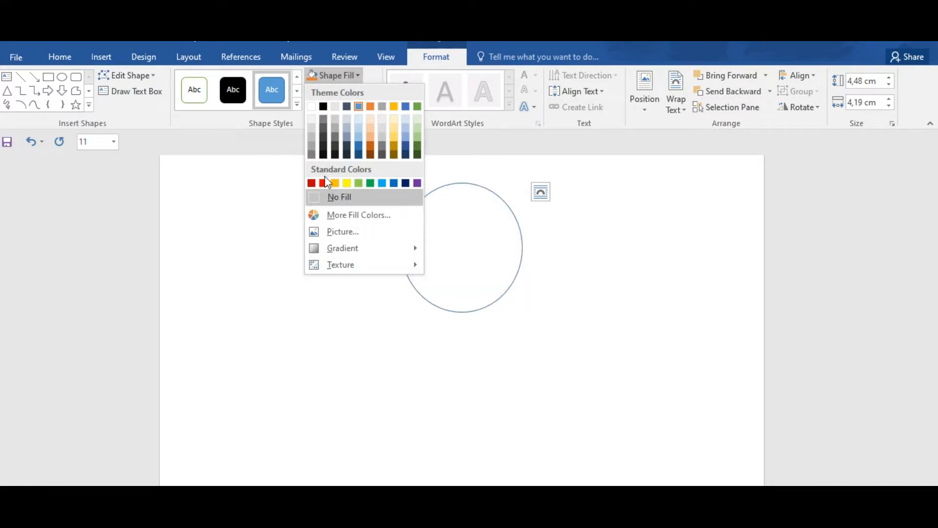
click(314, 106)
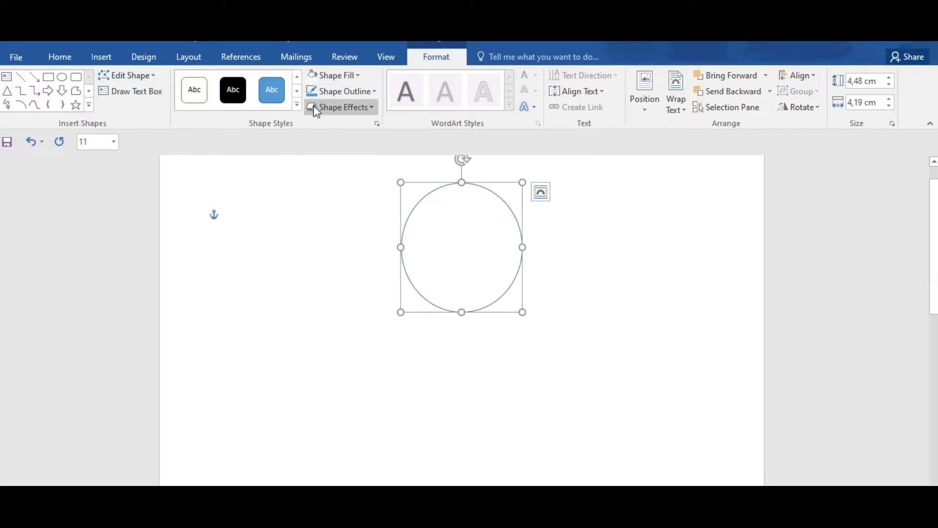
click(374, 93)
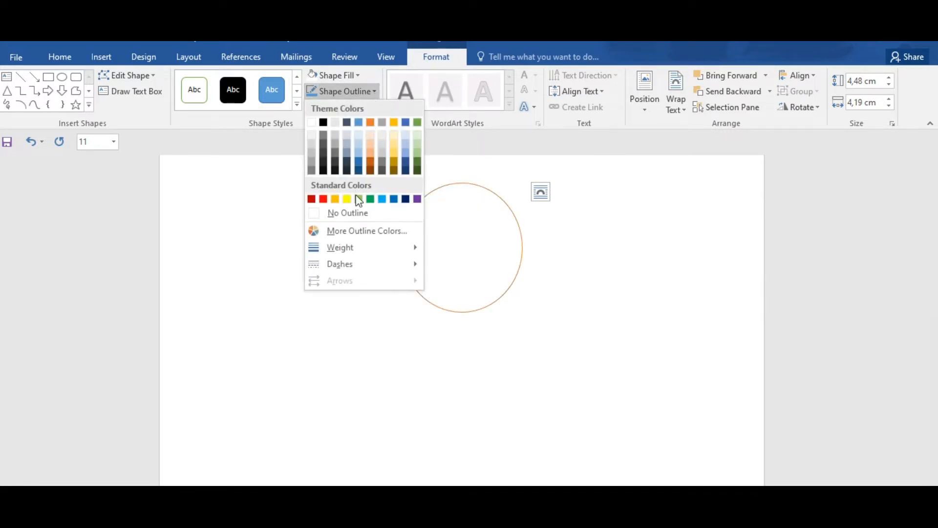
mouse_move(356, 247)
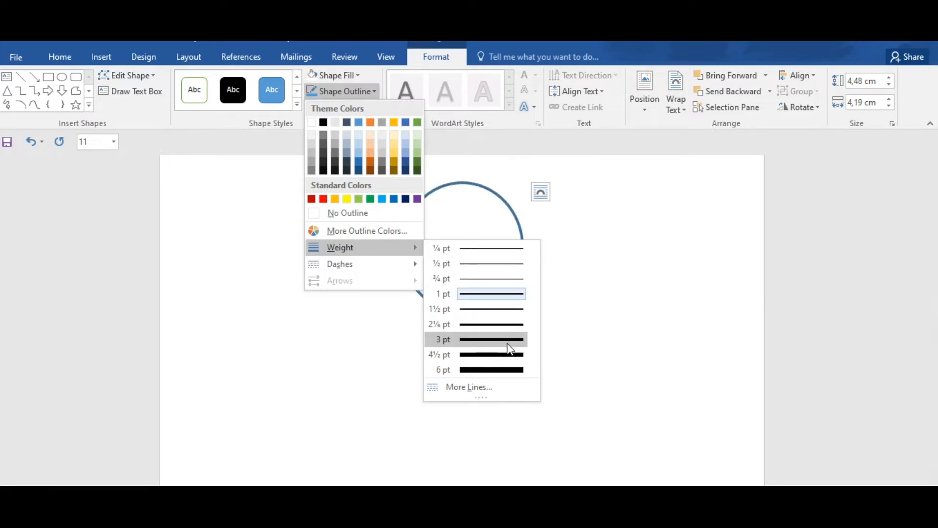
click(489, 339)
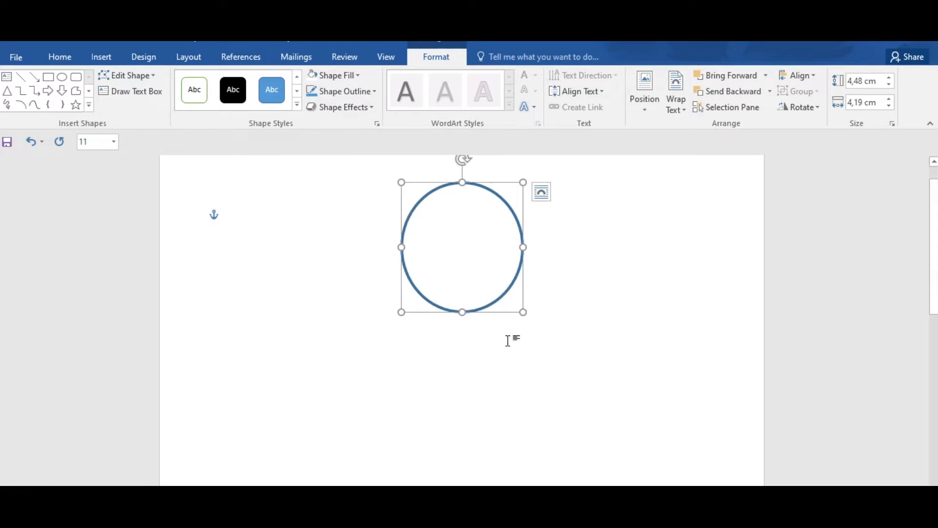
Step: Draw a small oval eye about 0.38 by 0.34 cm inside the head and place a copy level with it as the second eye
click(101, 58)
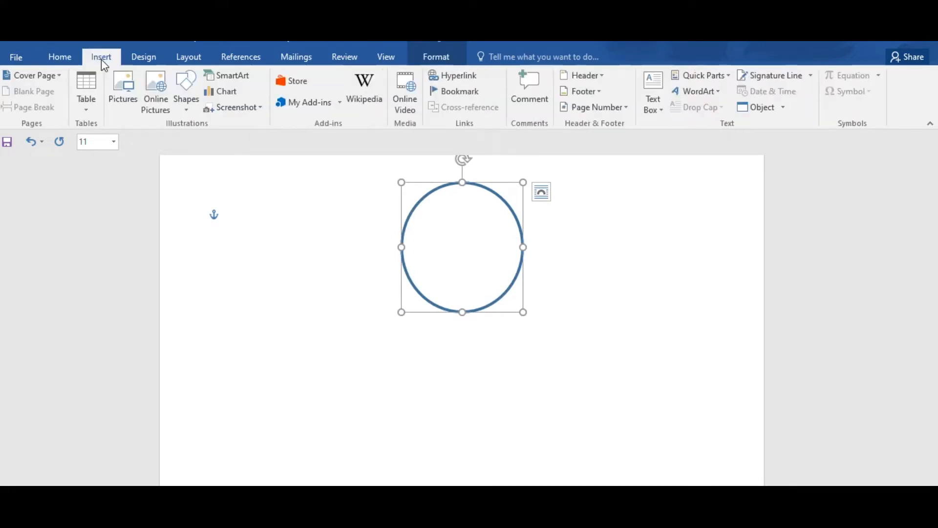
click(183, 103)
click(248, 153)
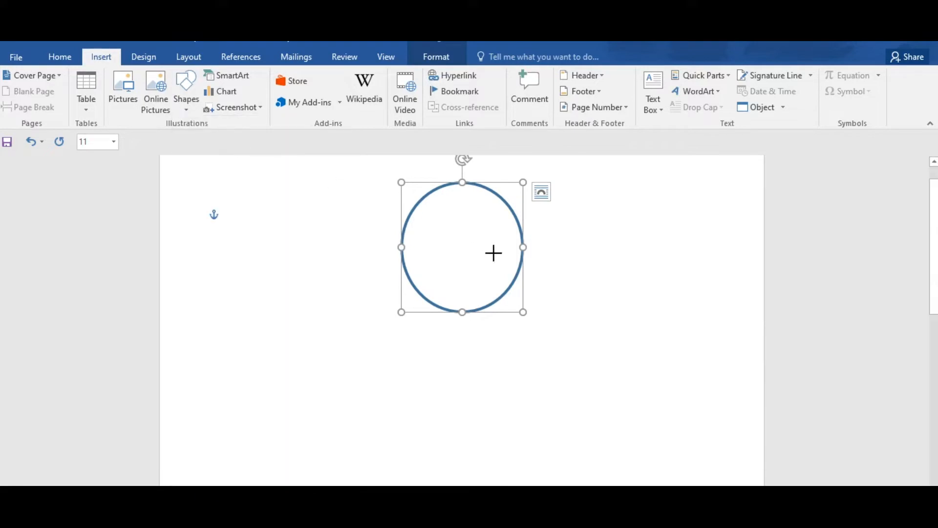
drag(430, 222, 442, 236)
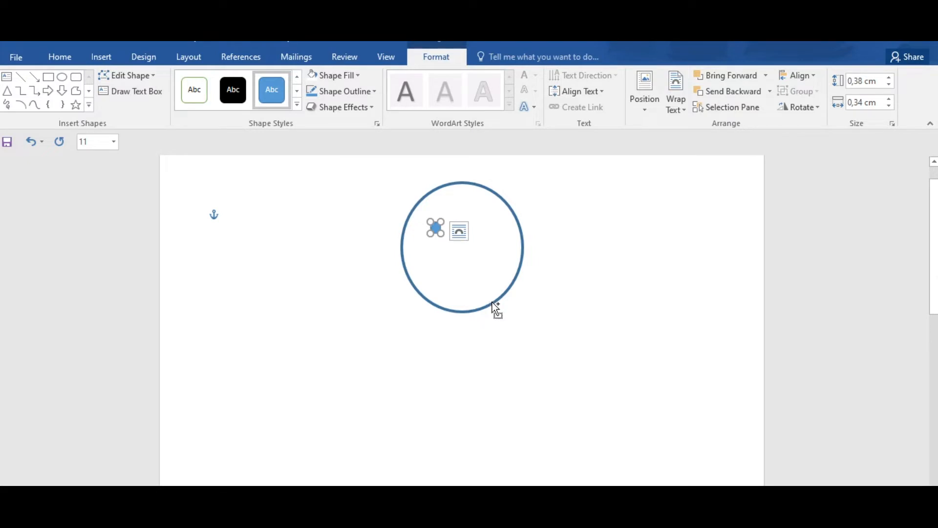
key(ctrl+v)
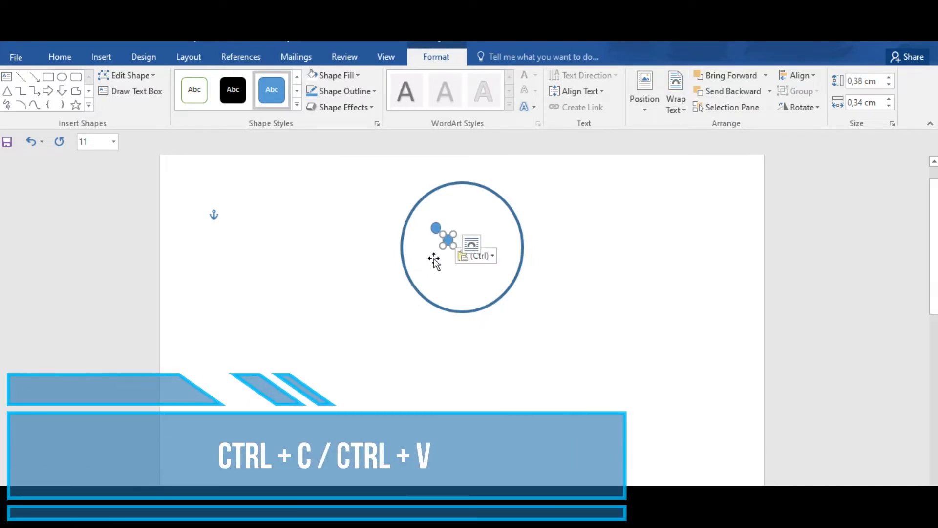
drag(448, 241, 487, 229)
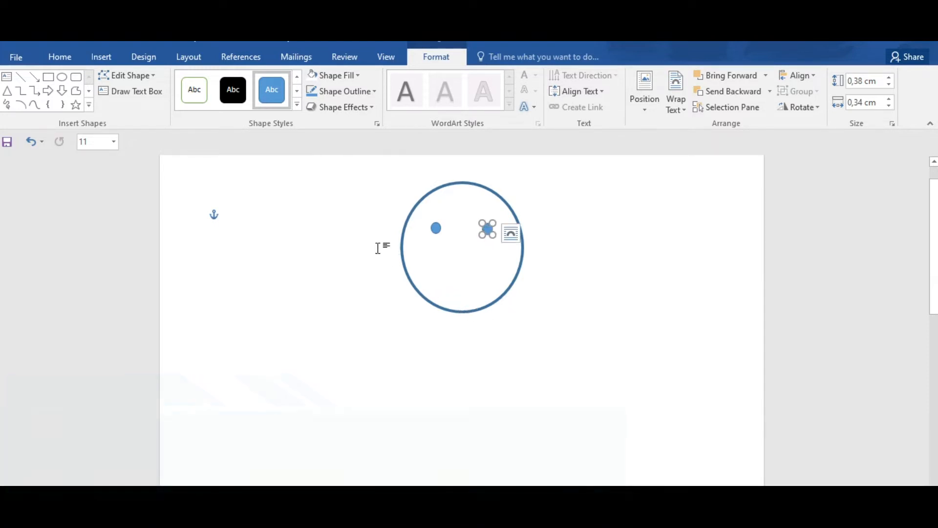
click(104, 58)
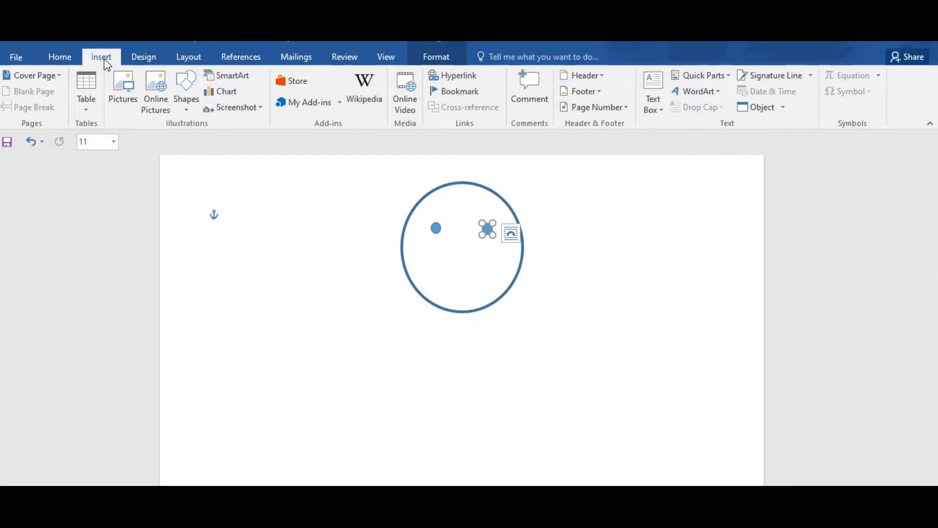
click(195, 105)
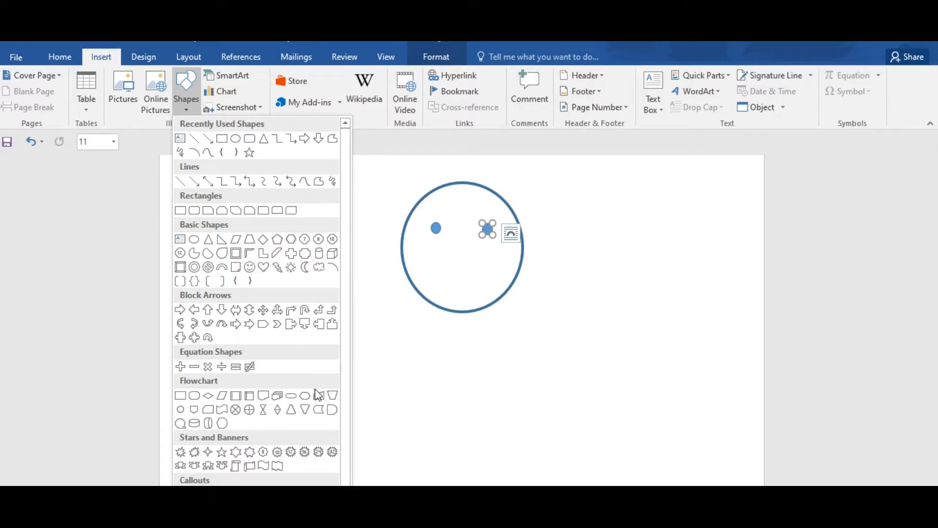
click(320, 411)
mouse_move(535, 326)
mouse_down()
mouse_move(620, 274)
mouse_move(602, 296)
mouse_move(614, 296)
mouse_move(614, 278)
mouse_up()
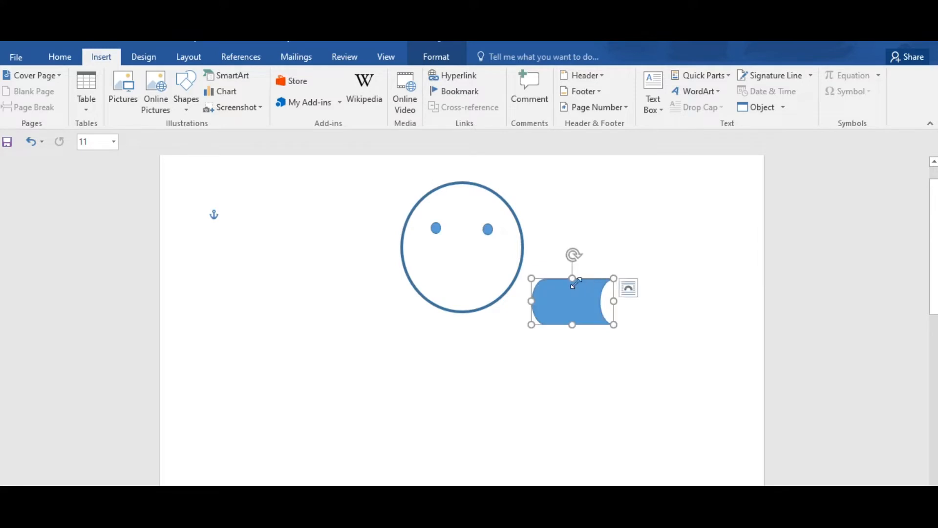
drag(572, 256, 635, 361)
drag(583, 310, 523, 216)
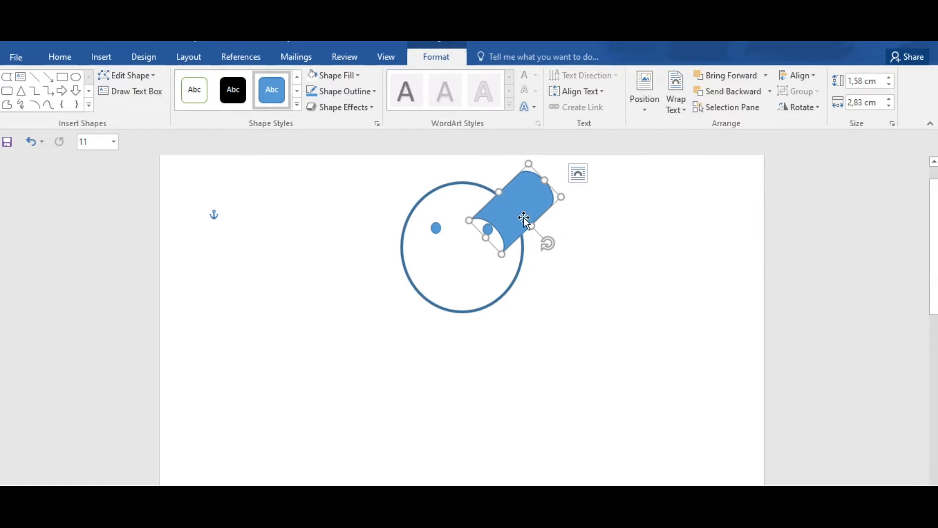
key(Delete)
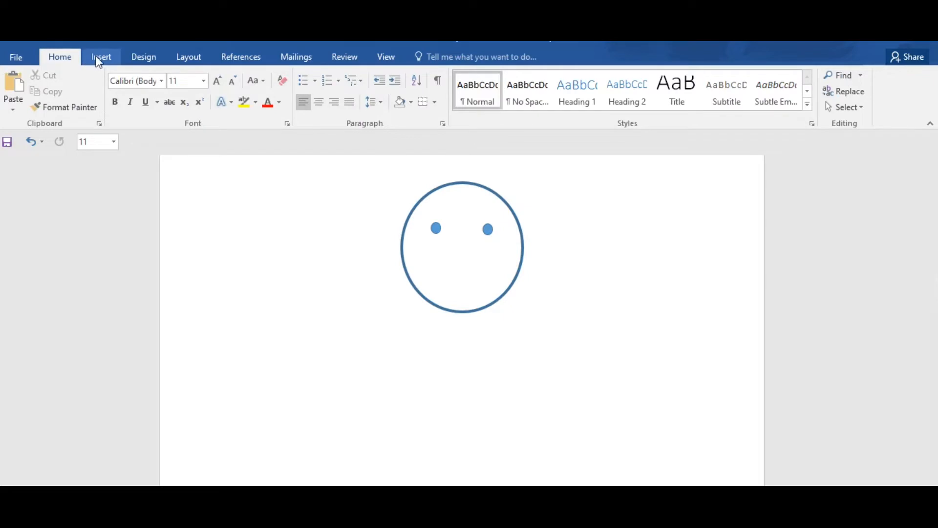
Step: Draw a flowchart Delay shape about 2.18 by 2.61 cm, tilted with its rounded end outward, over the head's upper-right edge as an ear
click(100, 57)
click(187, 102)
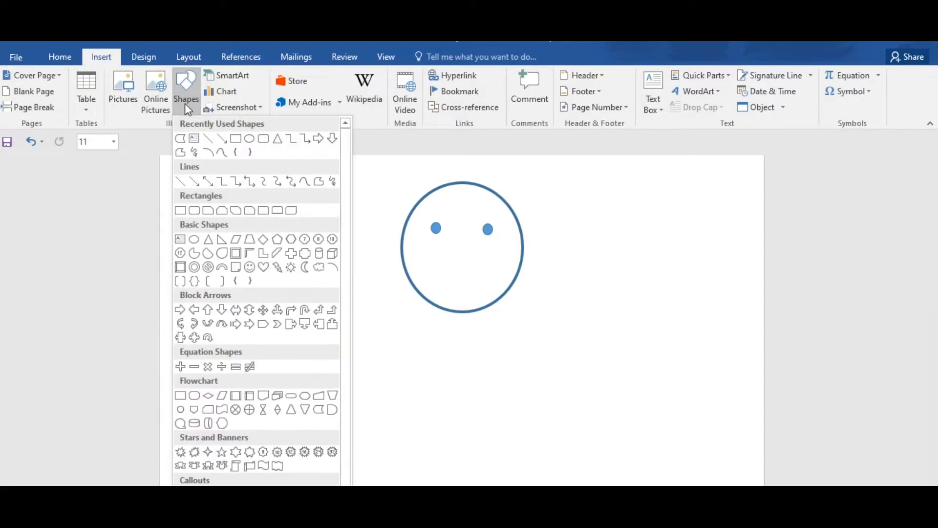
click(333, 410)
mouse_move(522, 308)
mouse_down()
mouse_move(542, 349)
mouse_move(597, 354)
mouse_move(597, 372)
mouse_up()
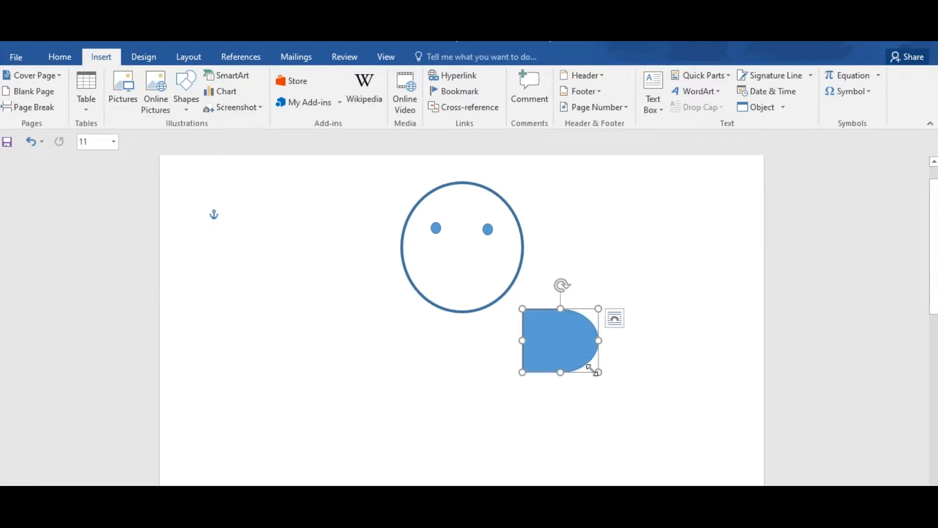
drag(563, 285, 538, 310)
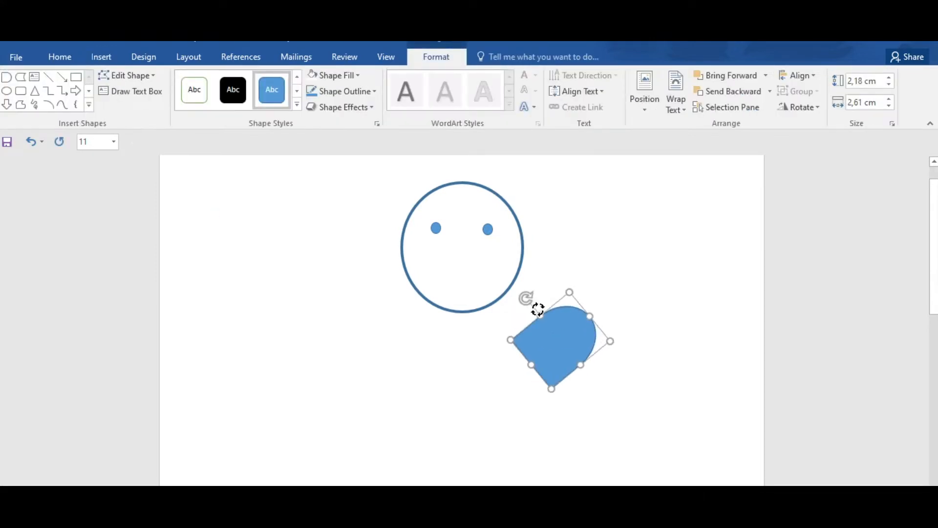
drag(564, 361, 528, 221)
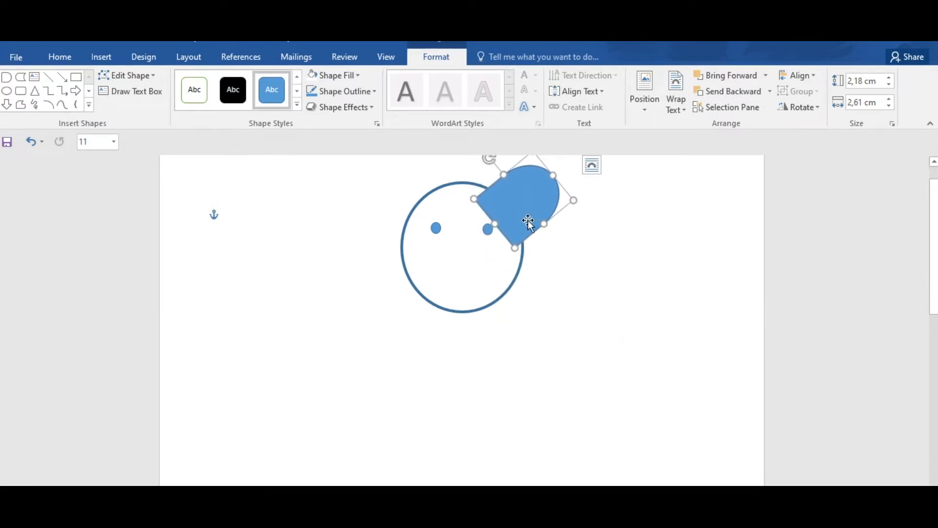
Step: Set the ear's text wrapping to Behind Text so that it sits behind the head
right_click(528, 220)
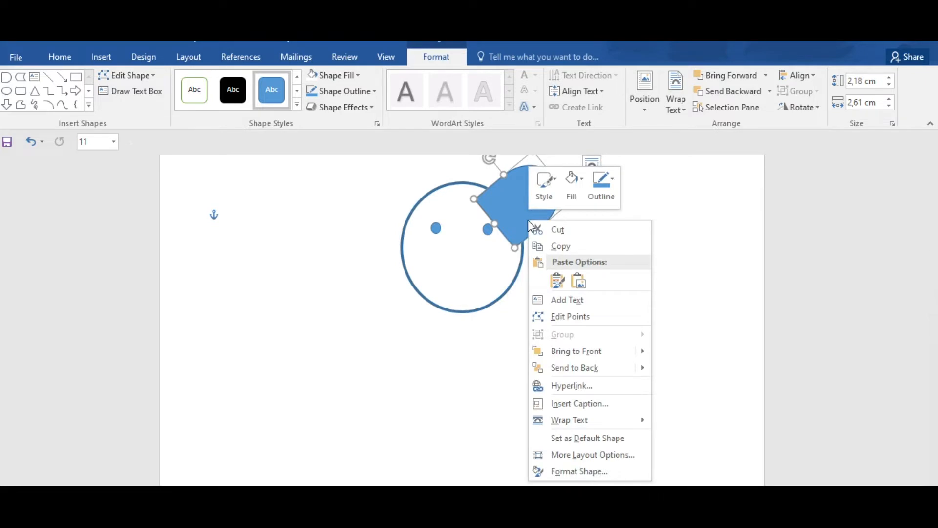
mouse_move(594, 420)
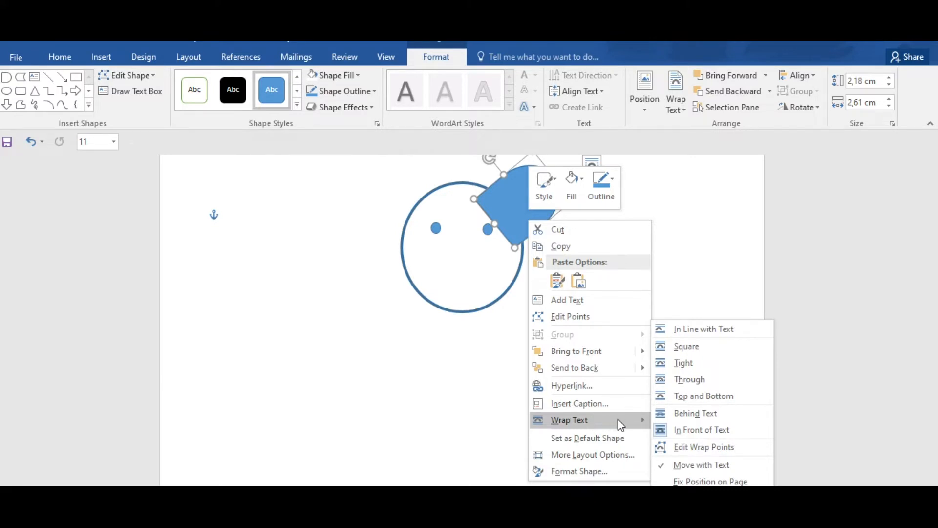
click(713, 414)
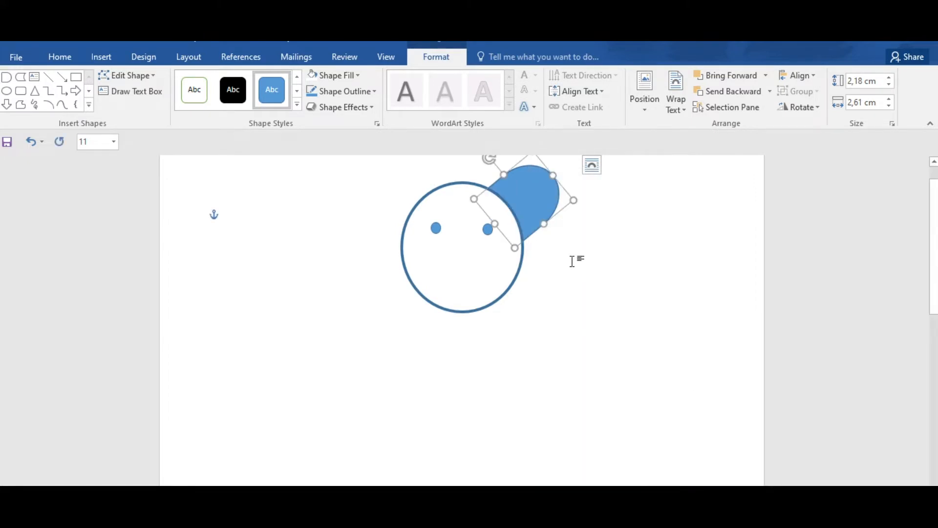
right_click(535, 205)
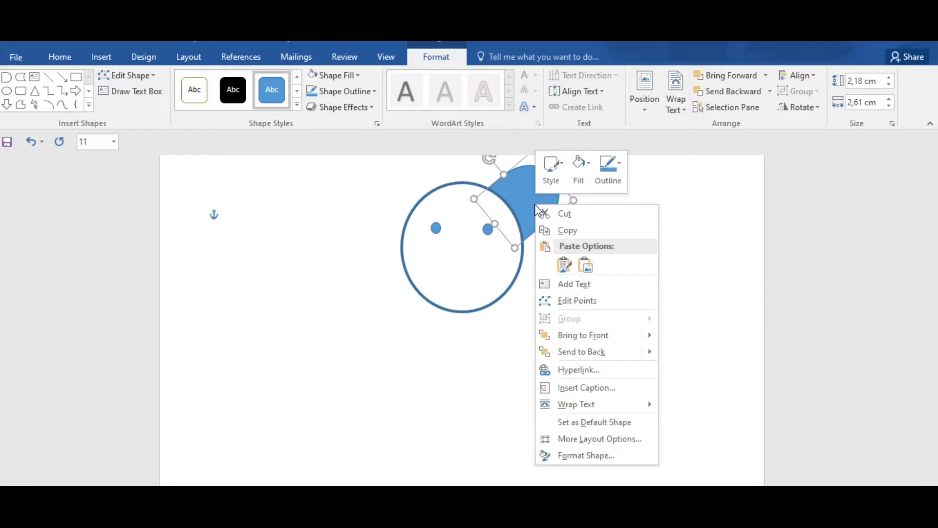
click(508, 184)
Step: Fill the ear with white and set its outline weight to 3 pt
click(356, 77)
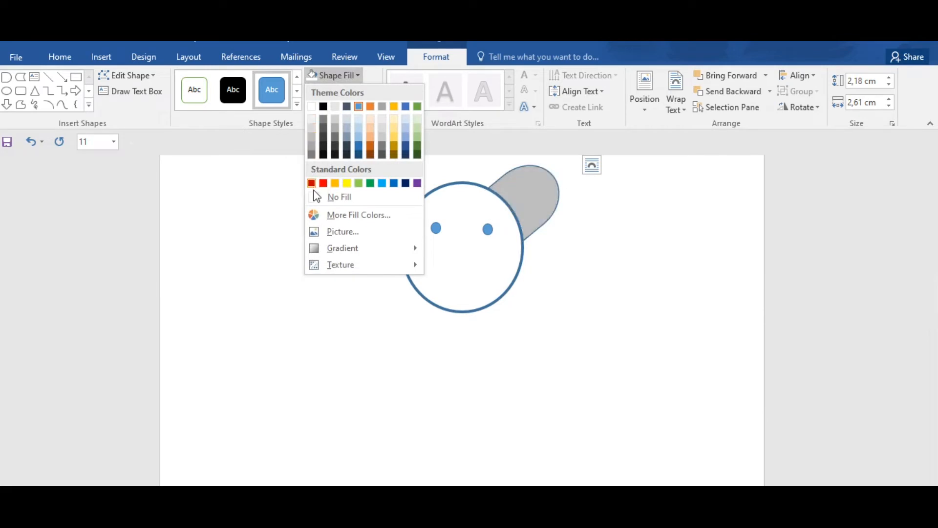
click(313, 107)
click(365, 91)
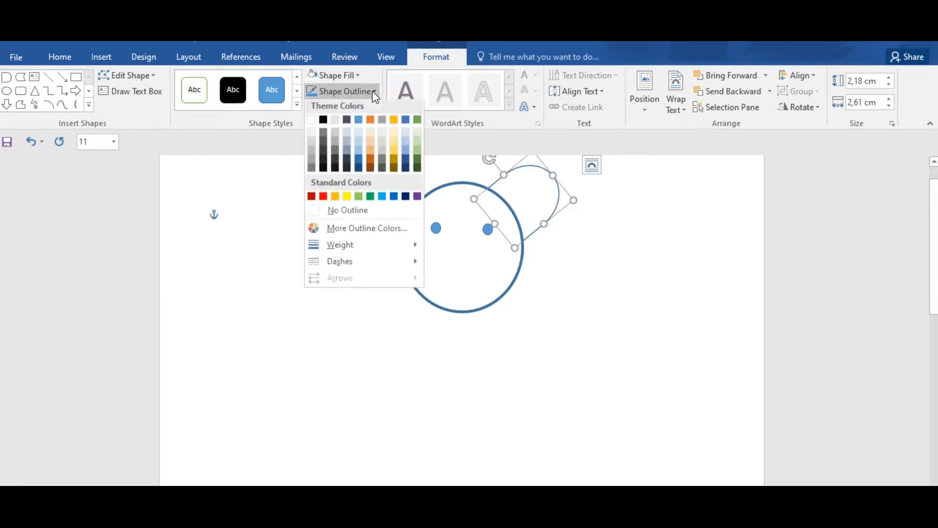
mouse_move(398, 249)
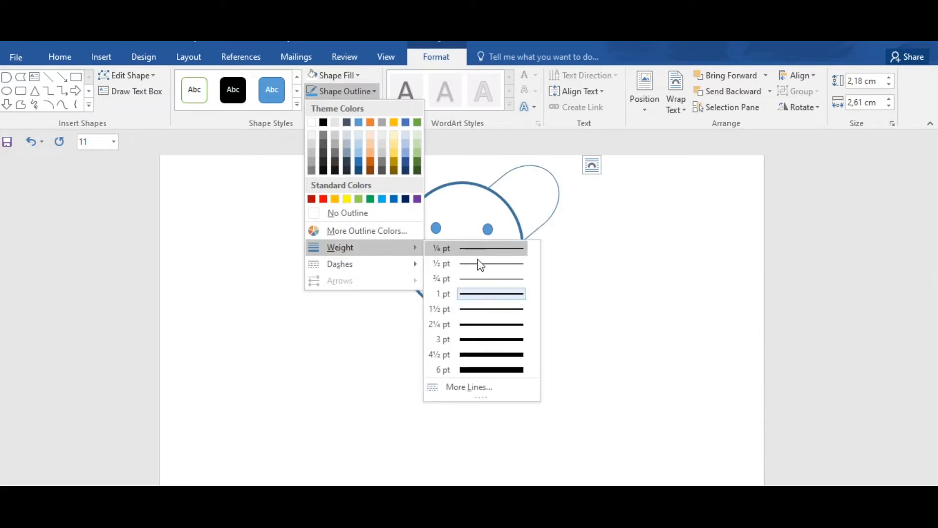
click(506, 339)
click(505, 337)
click(528, 206)
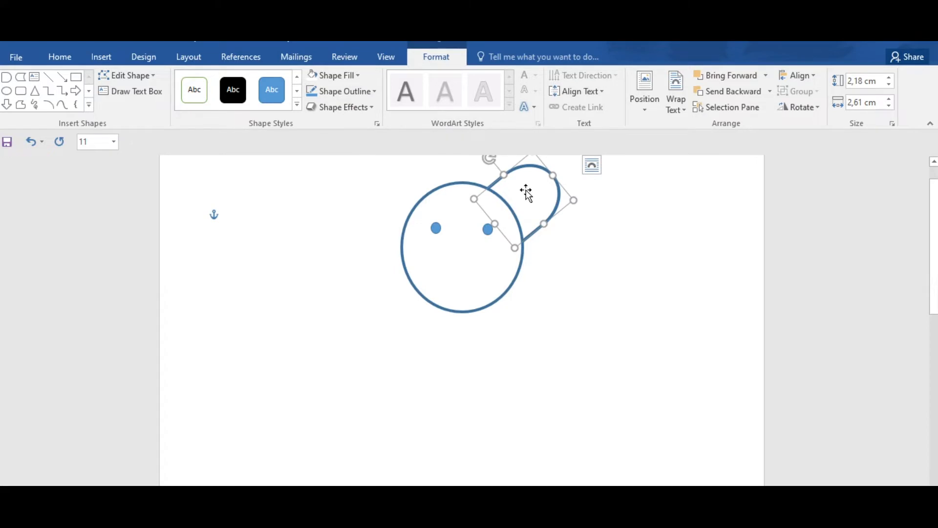
Step: Narrow the ear to about 1.55 cm and place a rotated copy at the head's upper-left edge as the second ear
drag(503, 176, 526, 191)
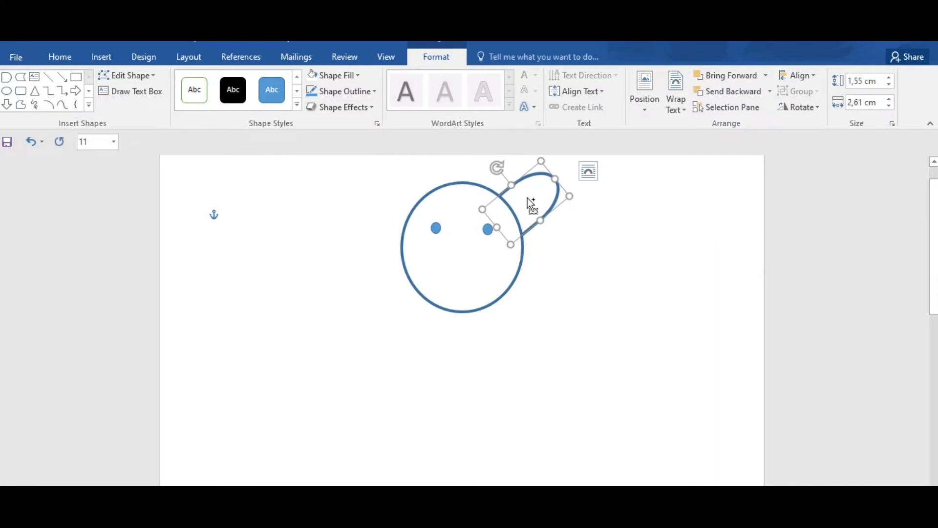
drag(527, 198, 326, 300)
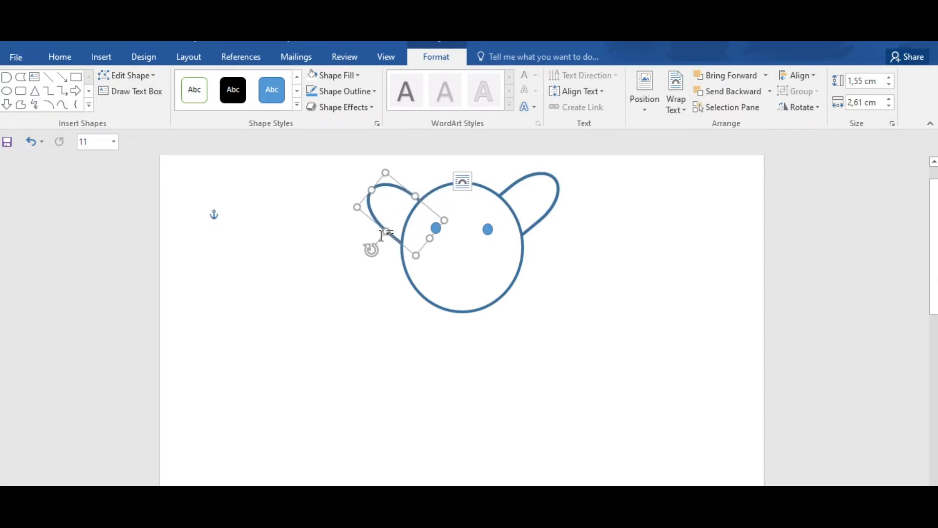
drag(394, 205, 400, 194)
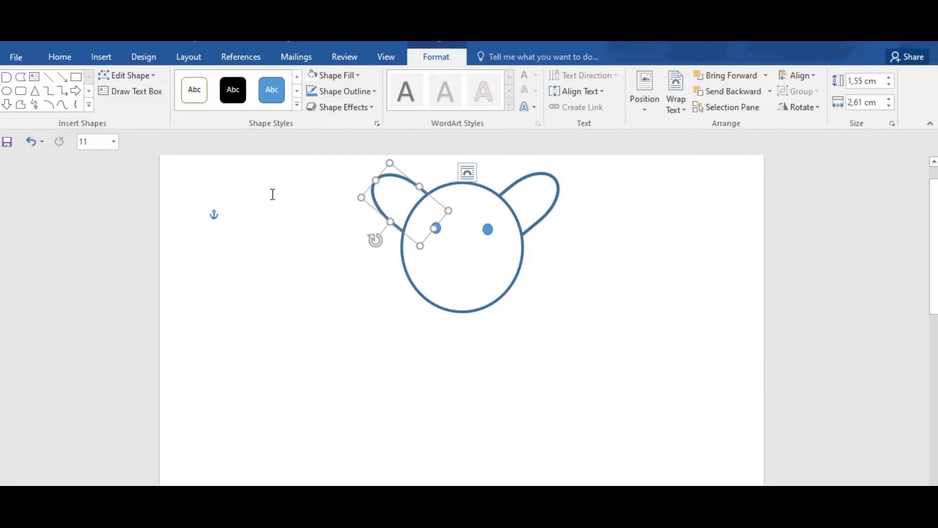
Step: Draw an upright oval about 2.42 cm high and 1.89 cm wide over the head's lower centre as the muzzle
click(100, 60)
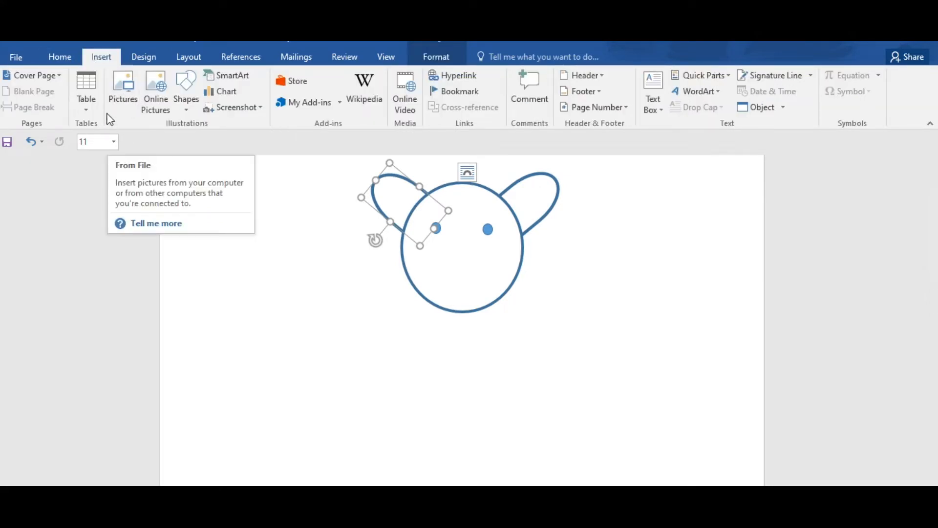
click(185, 100)
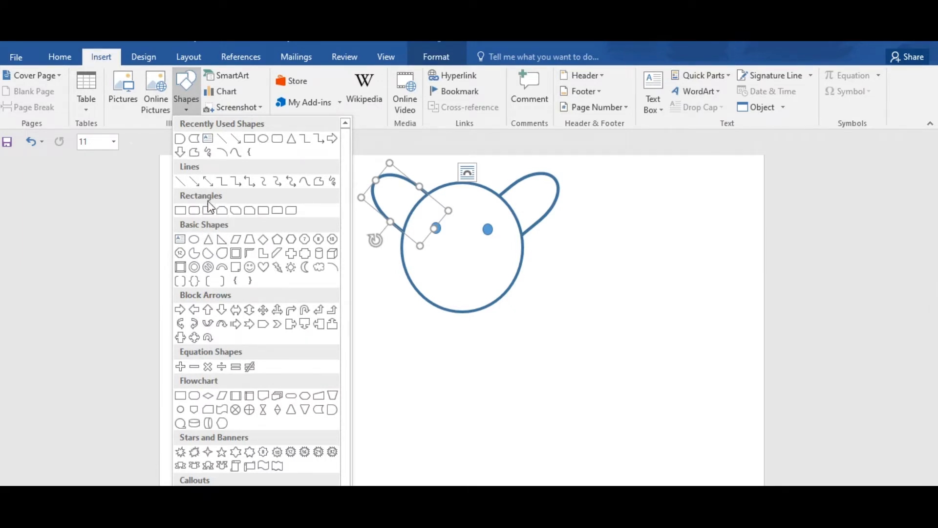
click(264, 138)
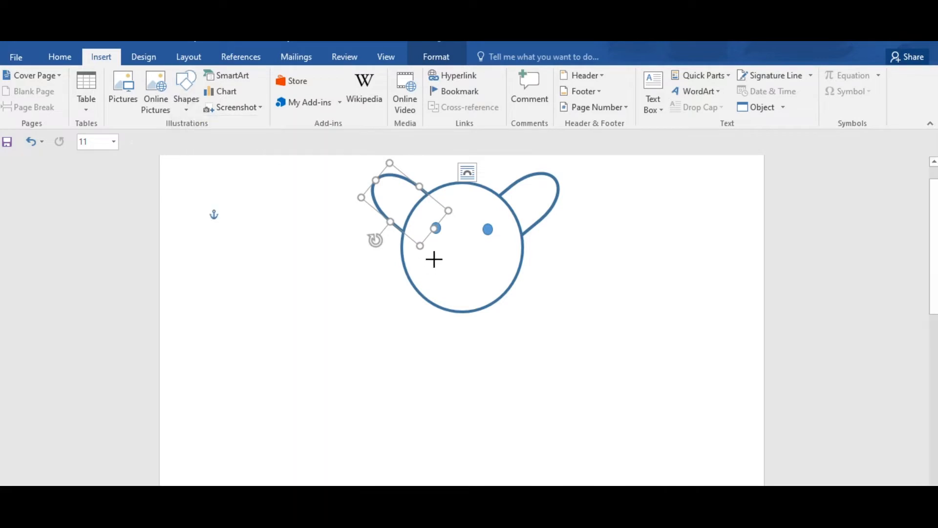
mouse_move(447, 248)
mouse_down()
mouse_move(459, 295)
mouse_move(500, 317)
mouse_move(468, 288)
mouse_up()
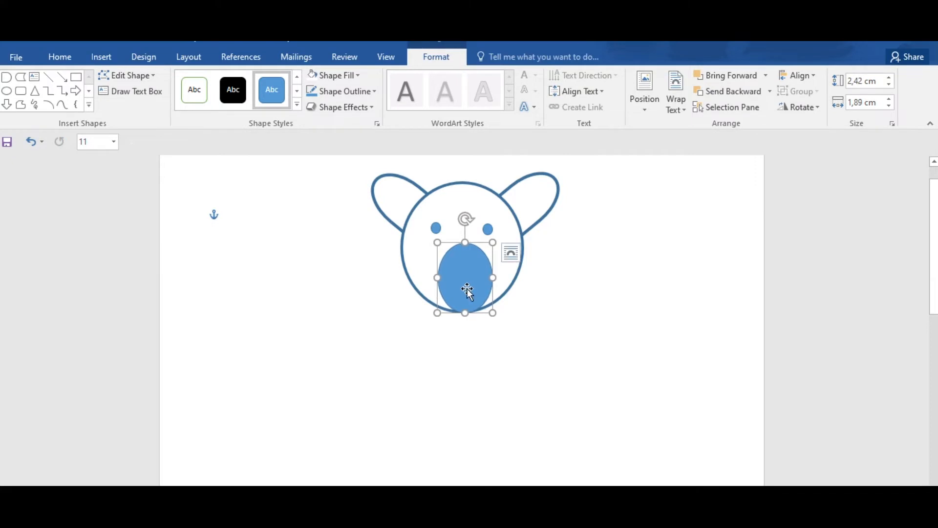
Step: Fill the muzzle oval with white and set its outline weight to 3 pt
click(373, 97)
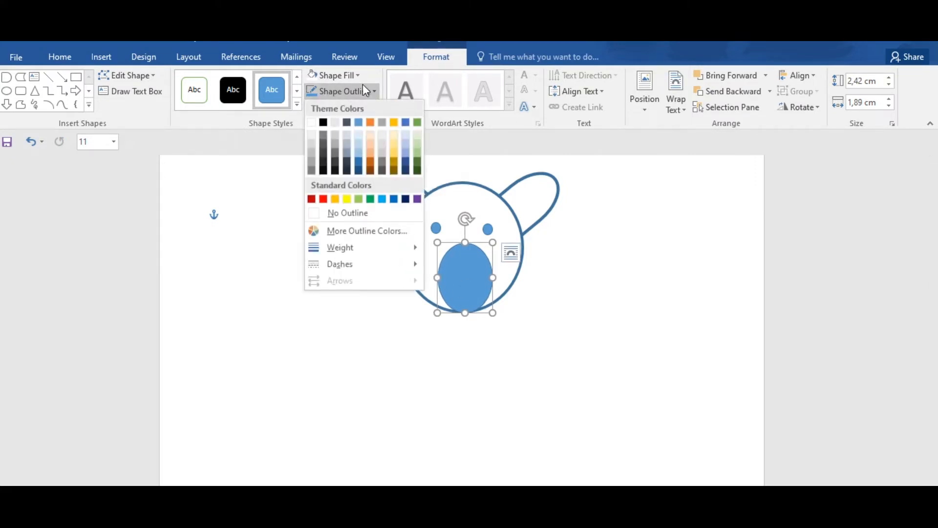
click(355, 75)
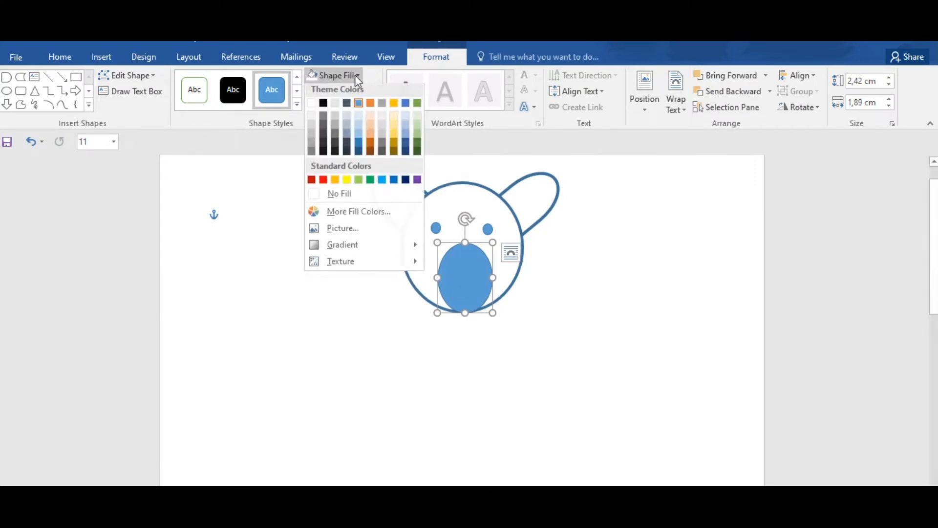
click(314, 107)
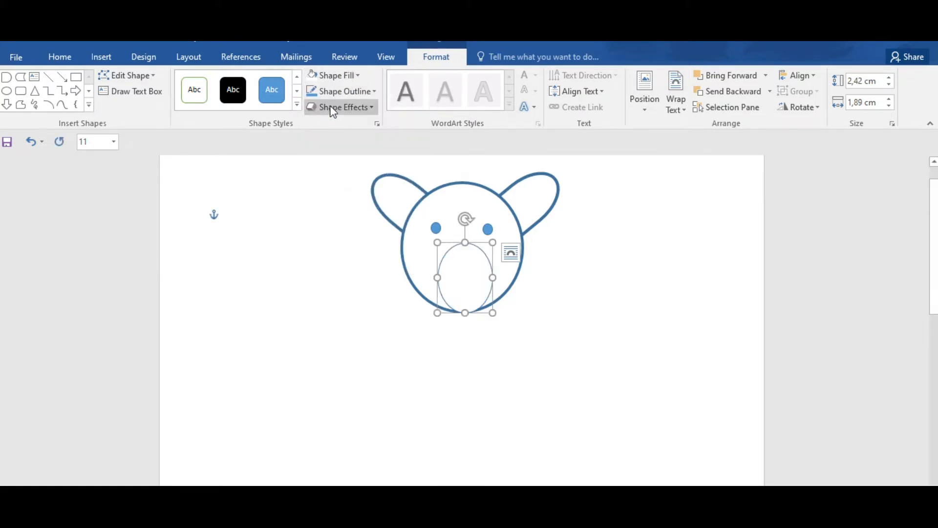
click(367, 90)
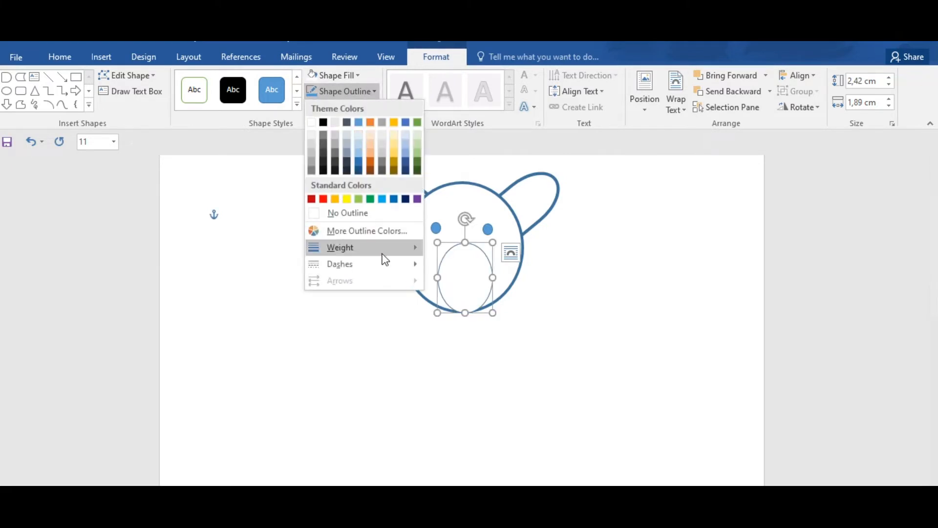
click(503, 345)
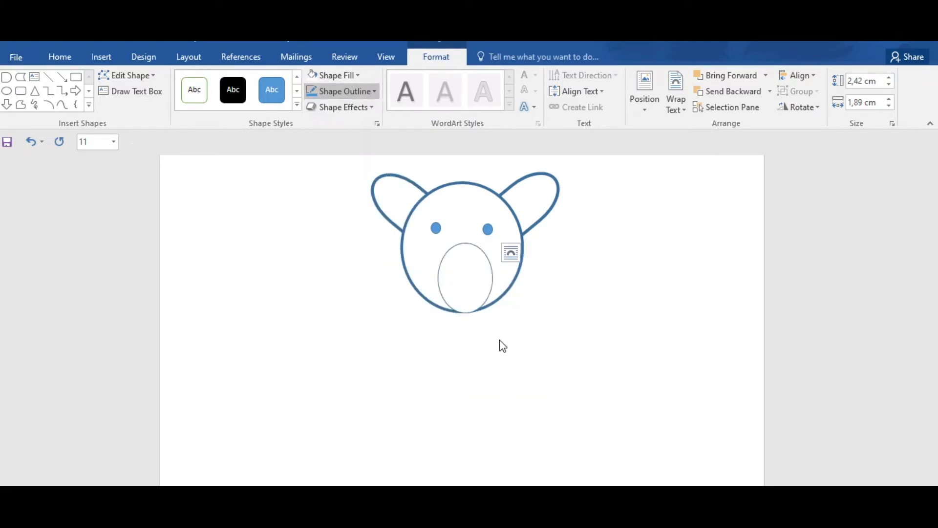
click(543, 306)
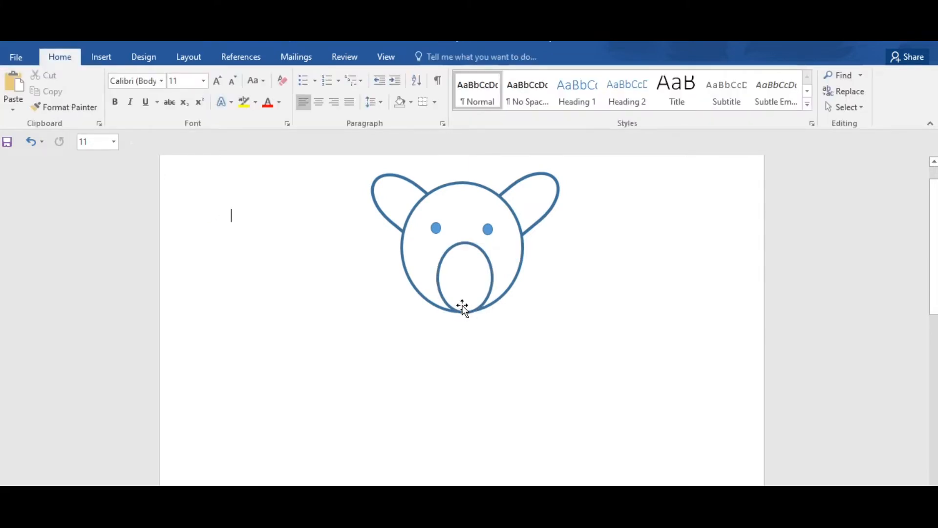
Step: Draw a small oval about 0.38 by 0.34 cm and centre it near the muzzle's upper edge as the nose
click(100, 58)
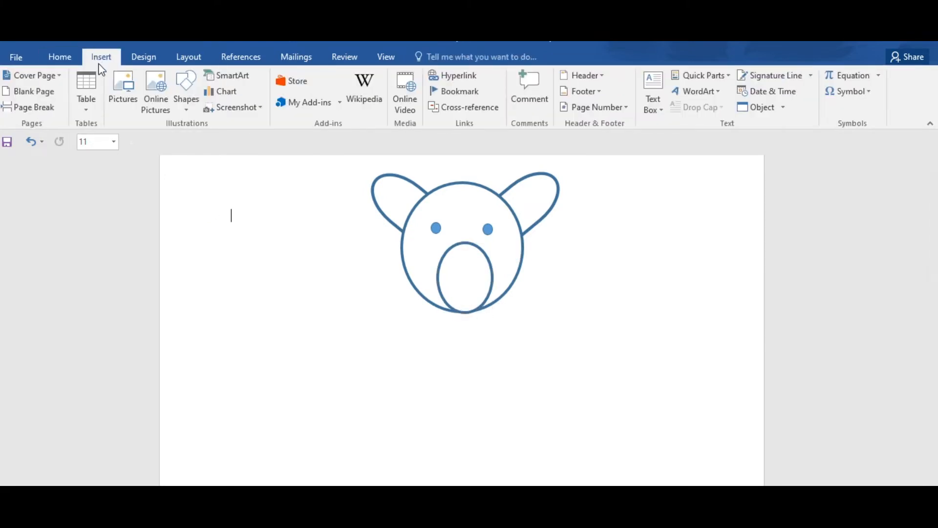
click(189, 94)
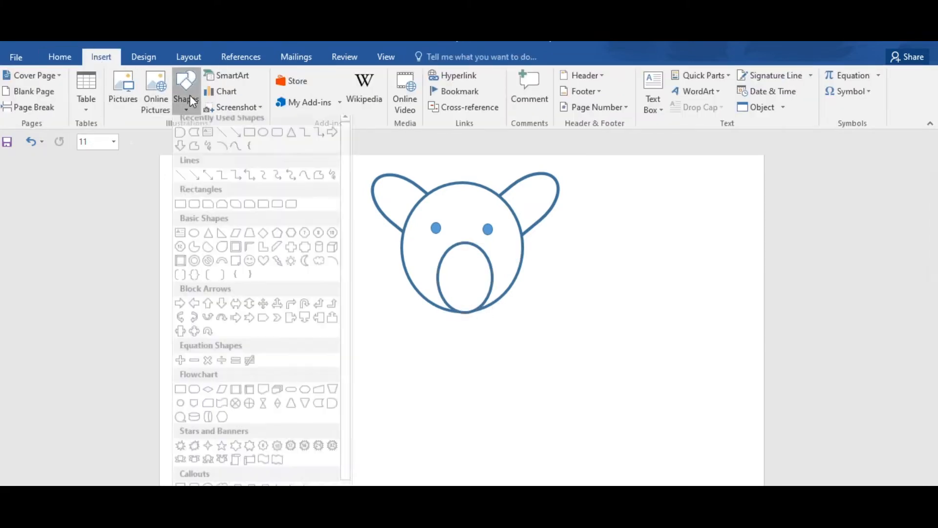
click(264, 140)
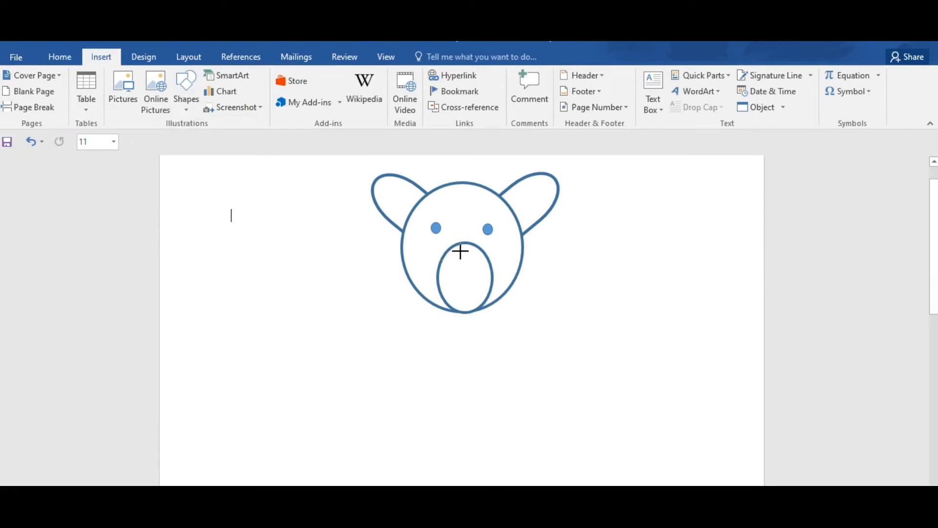
drag(464, 261, 469, 262)
drag(471, 263, 465, 257)
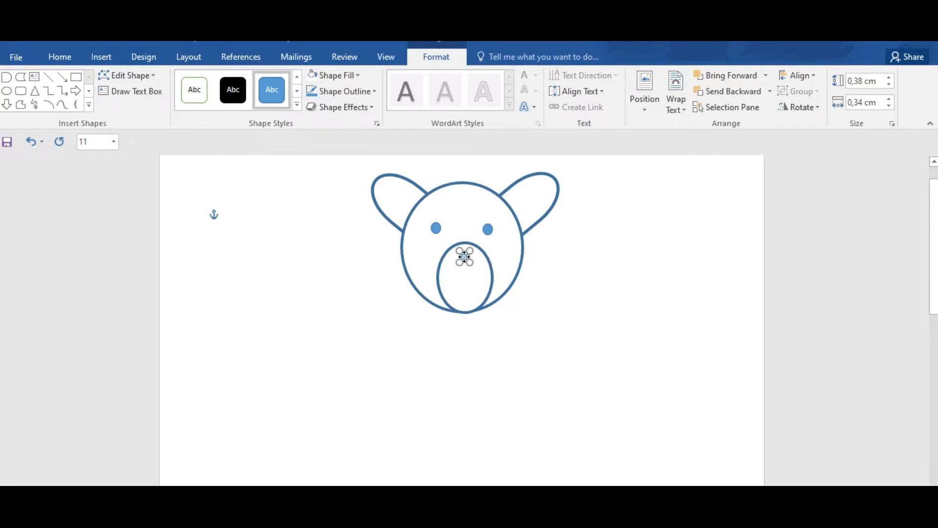
drag(465, 256, 465, 257)
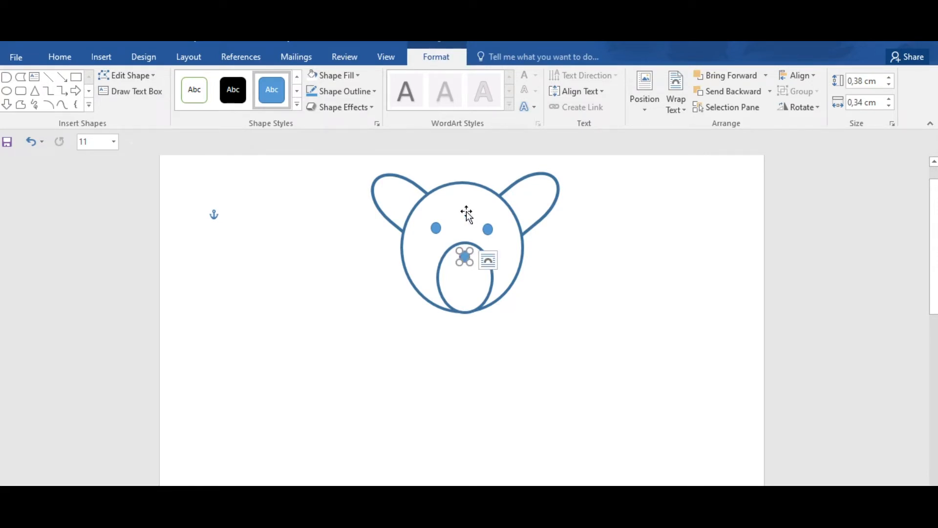
Step: Fill the nose with black and enlarge it to about 0.53 by 0.5 cm, keeping it centred on the muzzle
click(358, 77)
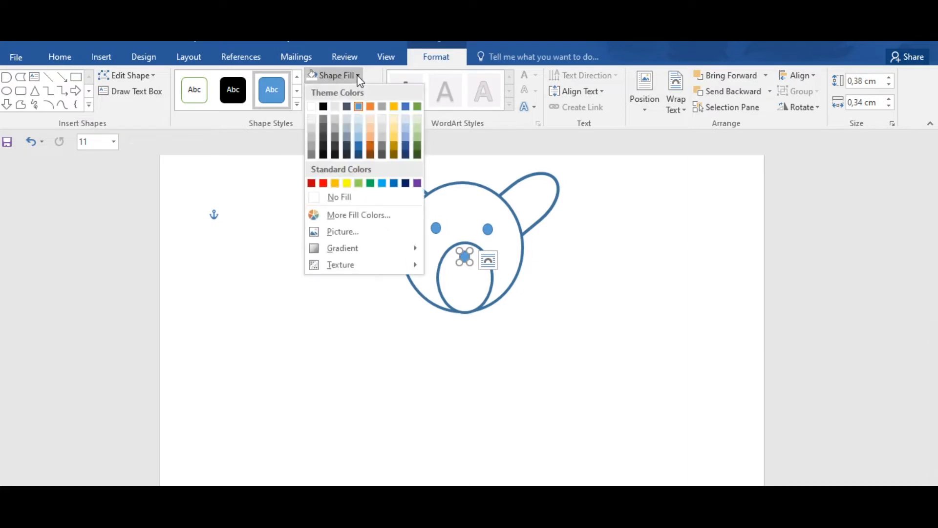
click(322, 108)
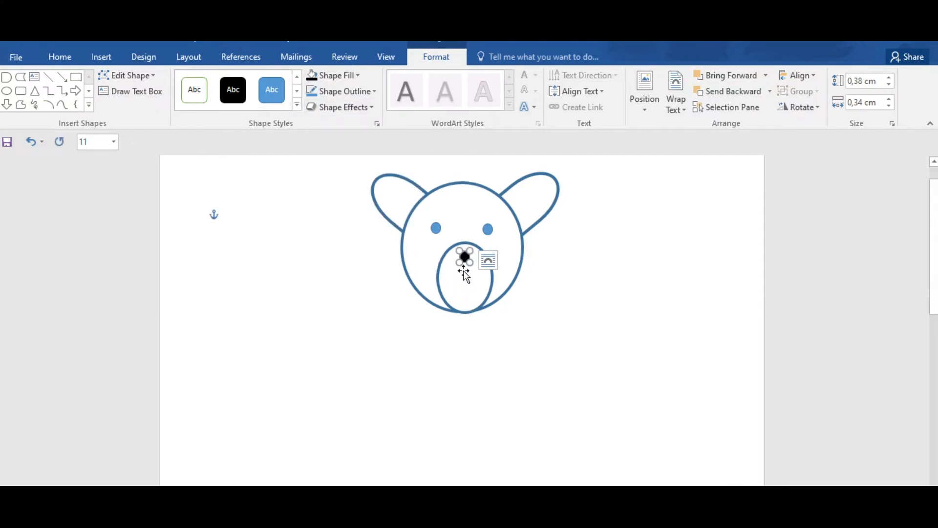
drag(459, 262, 455, 268)
drag(461, 259, 465, 259)
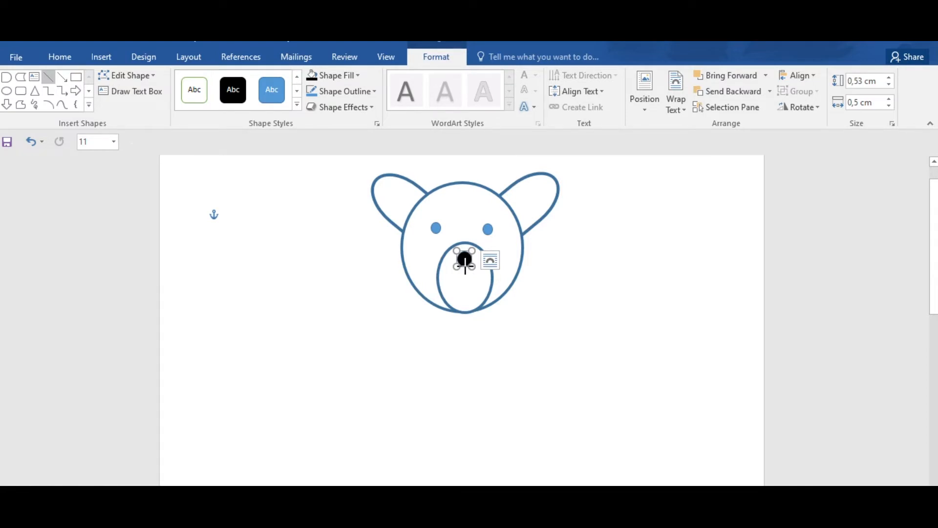
Step: Draw a vertical line about 0.91 cm long down from the nose and set its weight to 3 pt
drag(465, 267, 465, 293)
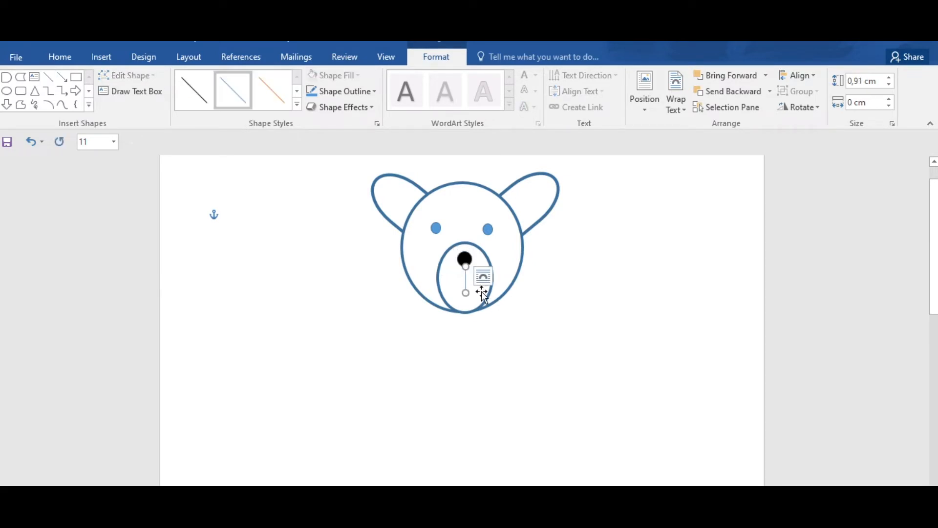
click(374, 91)
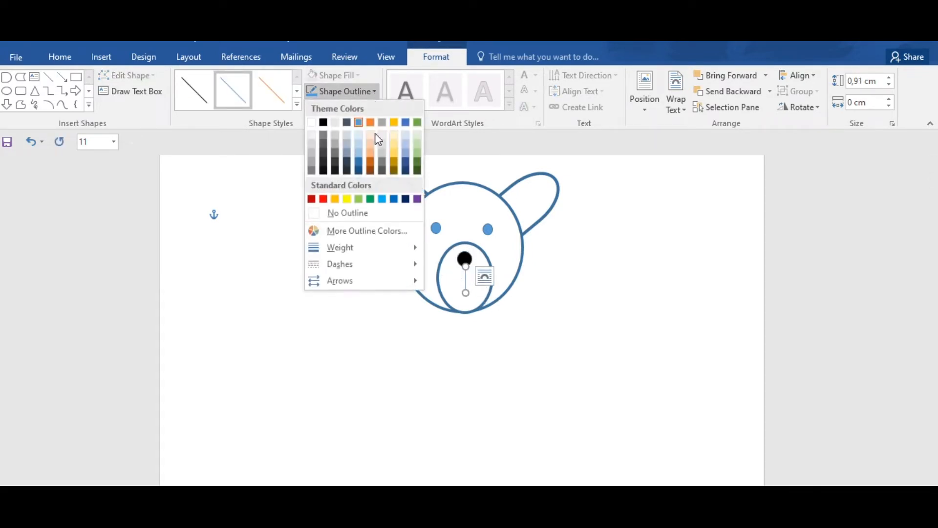
mouse_move(393, 248)
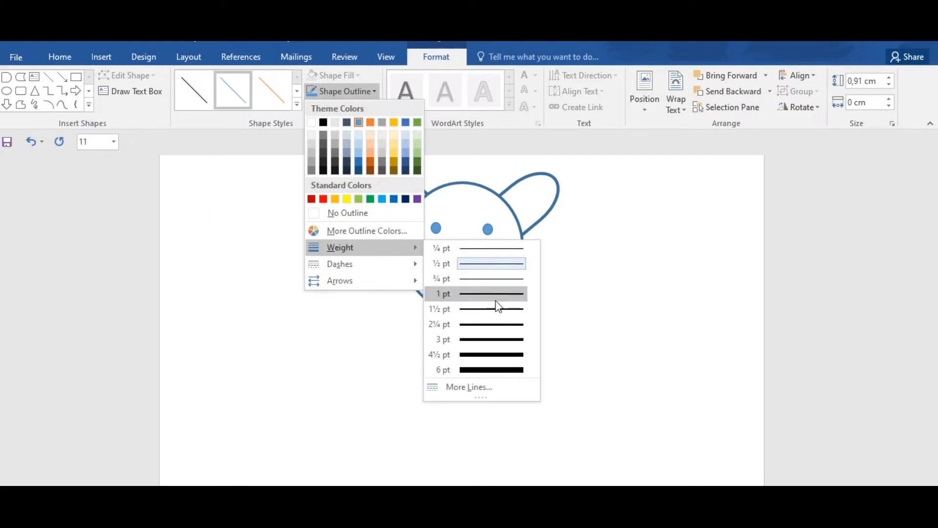
click(499, 345)
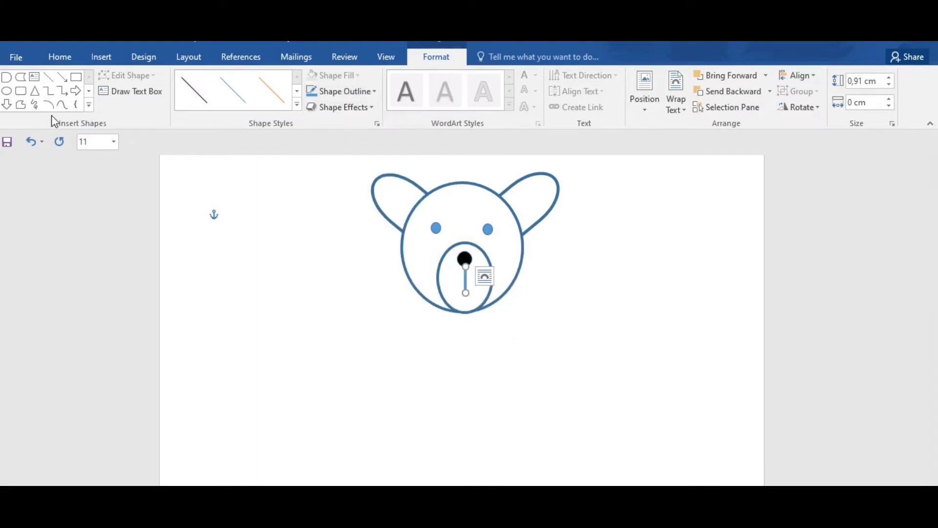
Step: Draw a basic arc about 1.82 by 1.56 cm below the head and rotate it to curve like a smile
click(89, 106)
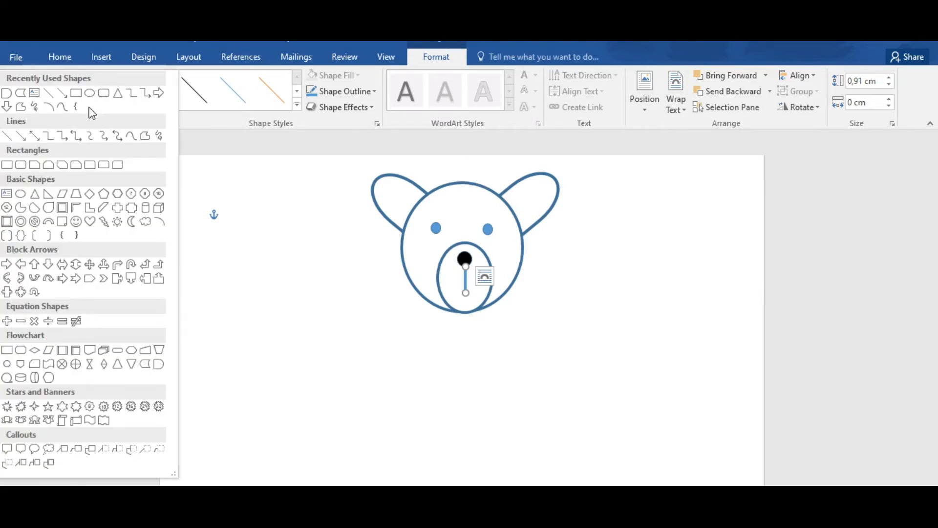
click(103, 57)
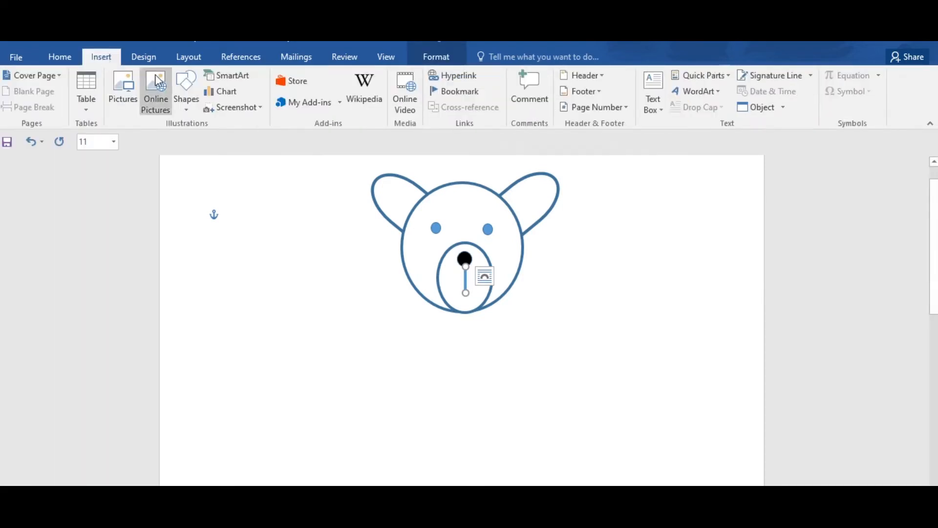
click(189, 101)
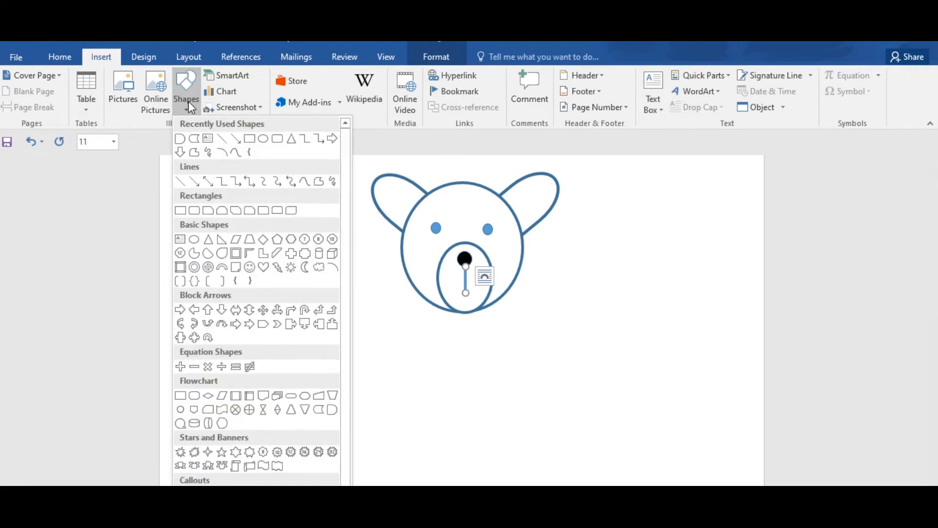
click(334, 268)
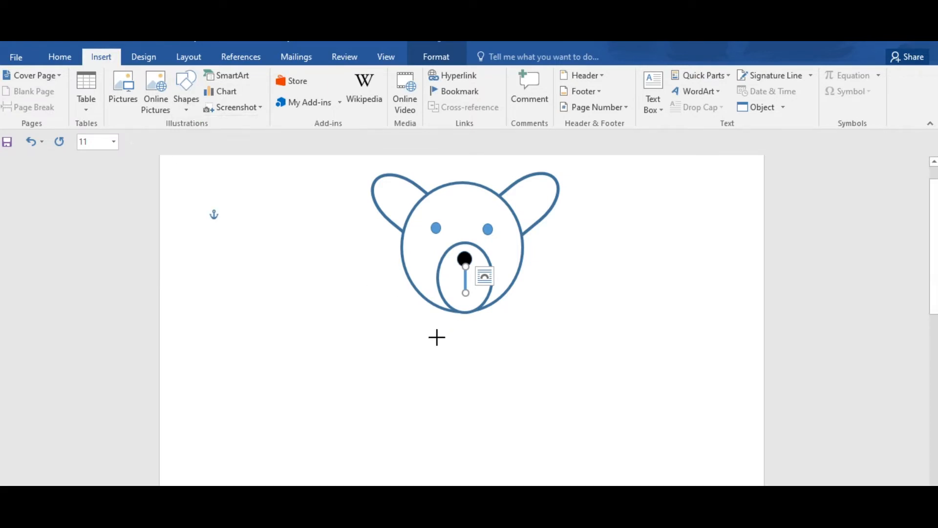
mouse_move(449, 337)
mouse_down()
mouse_move(486, 375)
mouse_move(479, 390)
mouse_up()
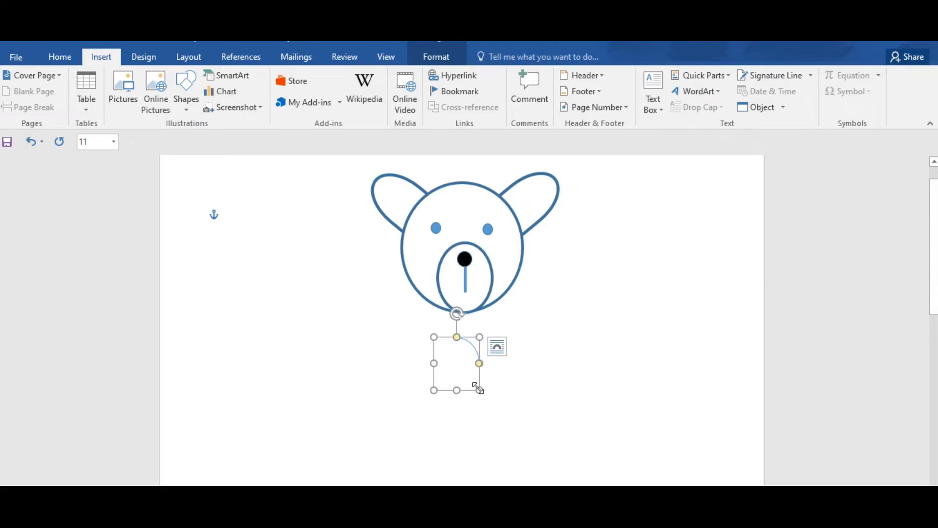
drag(457, 314, 525, 400)
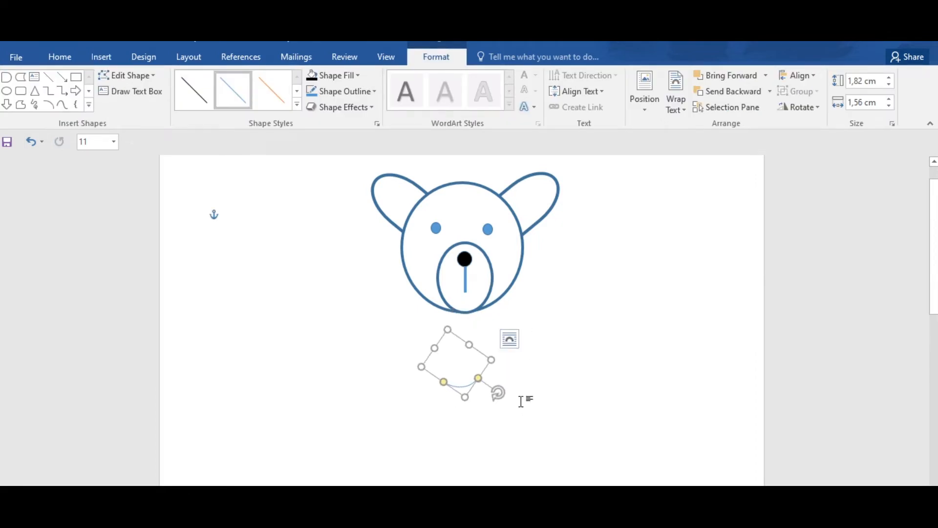
Step: Set the arc's weight to 3 pt and move it to the lower end of the nose line as the mouth
click(373, 91)
mouse_move(363, 250)
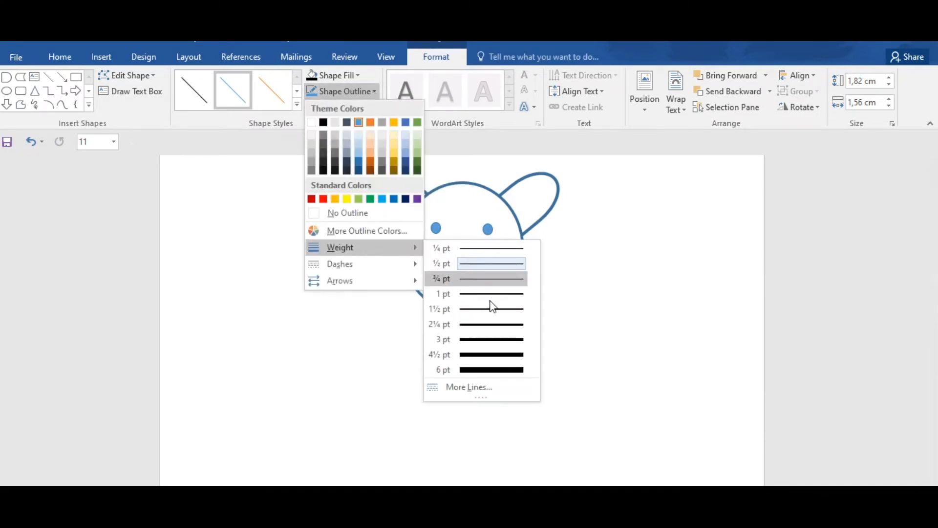
click(493, 338)
click(475, 383)
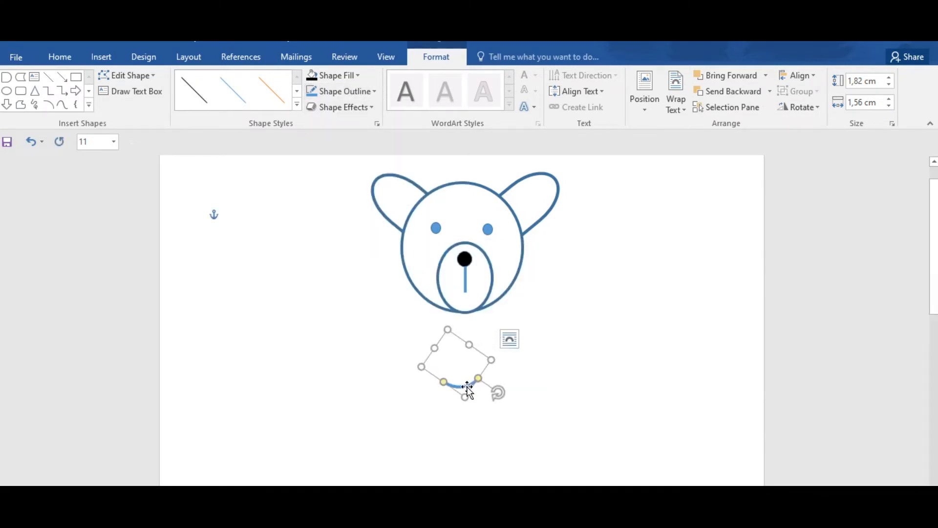
drag(466, 388, 467, 295)
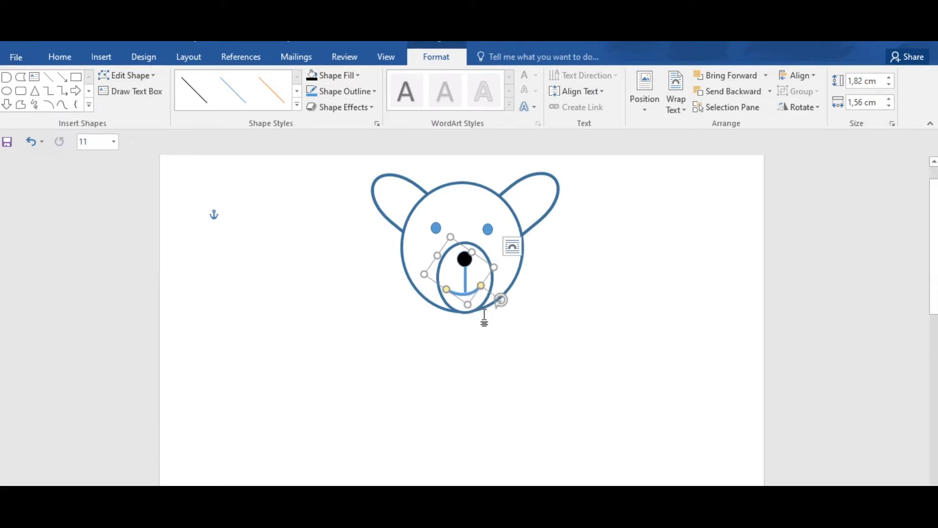
Step: Rotate the mouth arc slightly to level it and nudge it to centre under the nose line
key(ctrl+z)
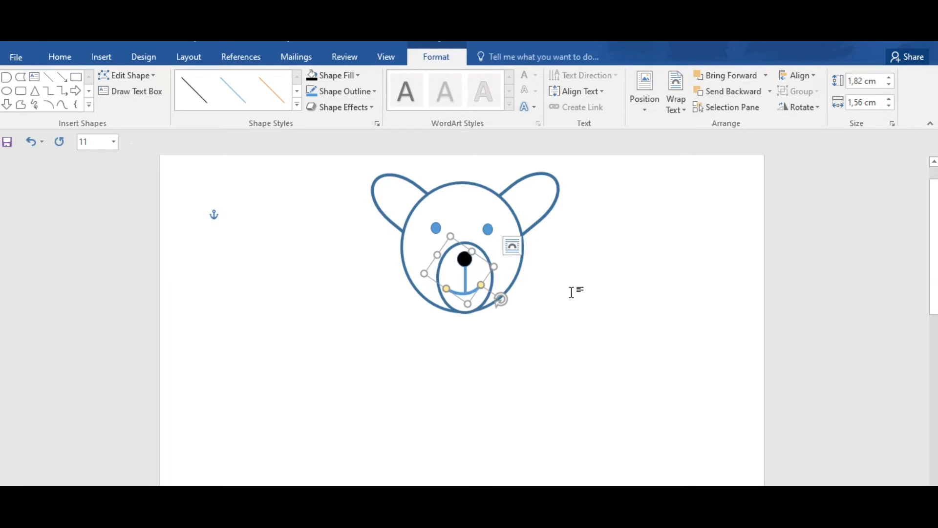
drag(504, 302, 494, 299)
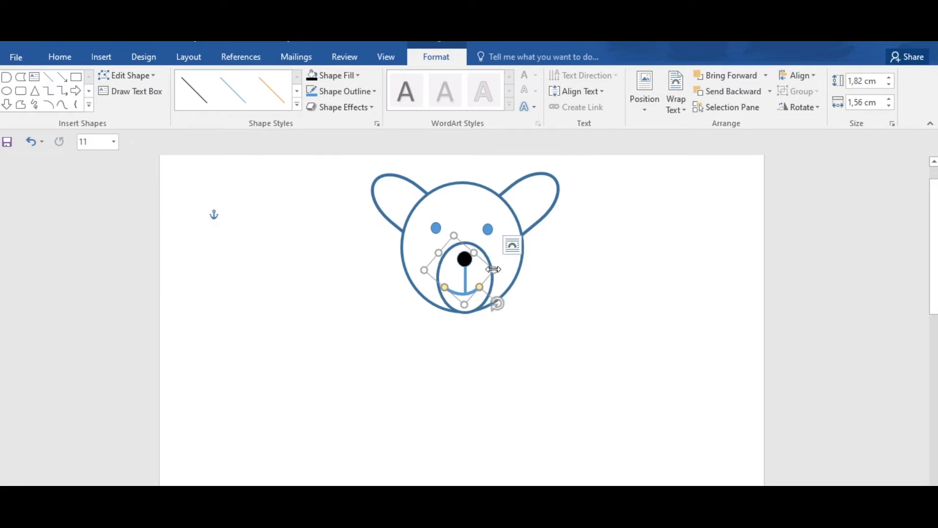
key(Right)
key(Right)
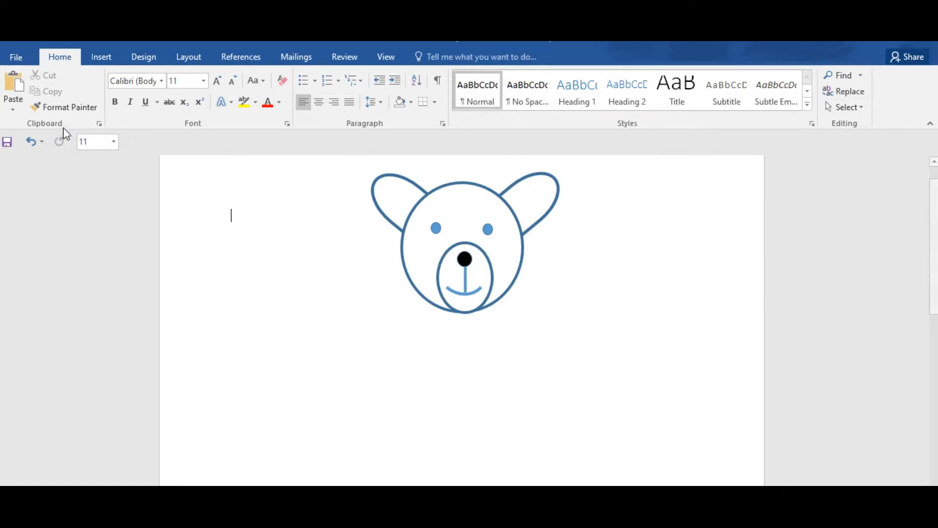
Step: Draw a flowchart stored-data shape about 1.56 cm high and 6.88 cm wide below and left of the bear's head
click(27, 62)
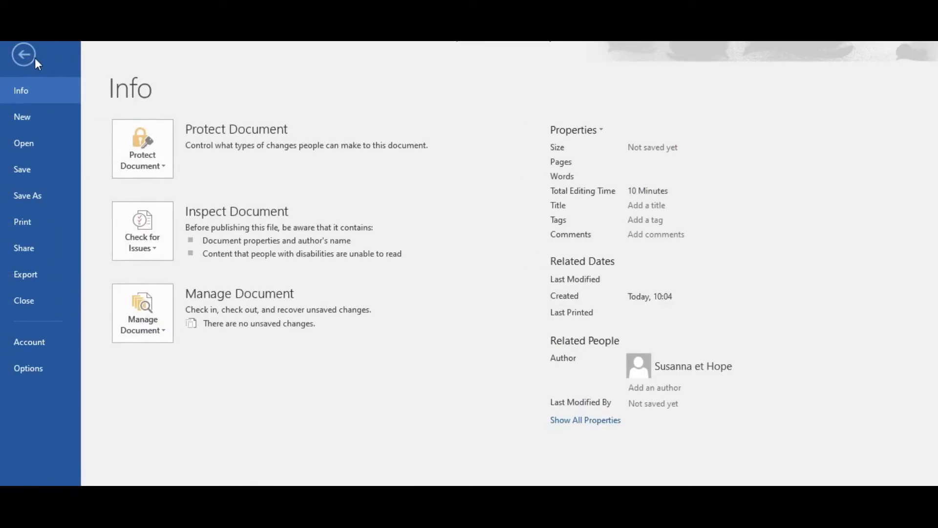
click(24, 55)
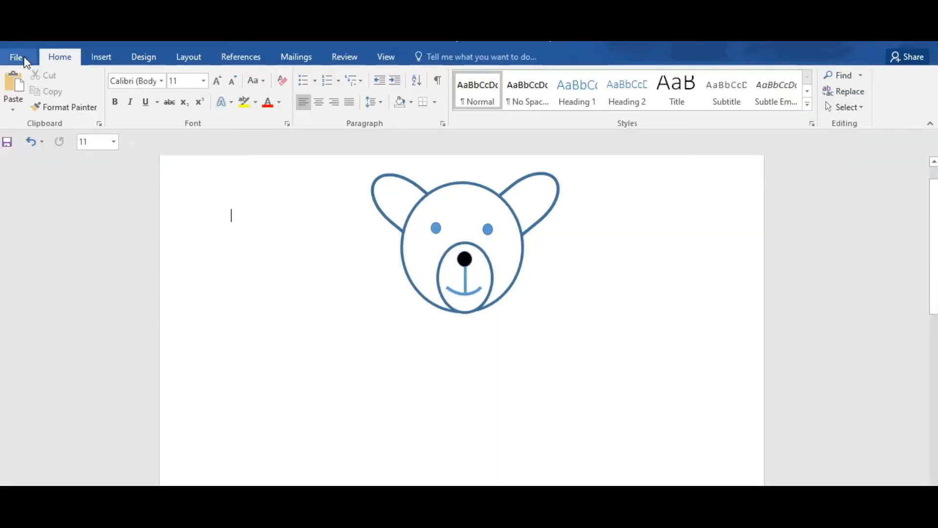
click(110, 55)
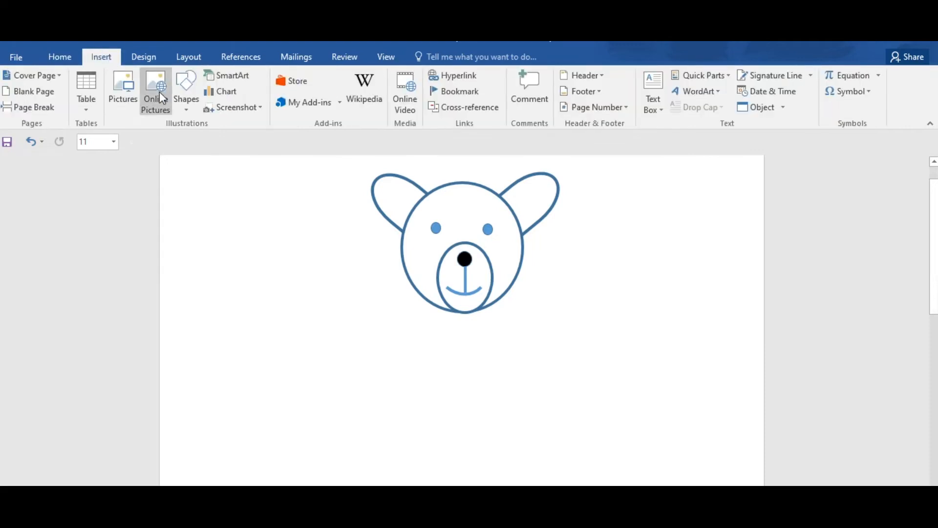
click(186, 101)
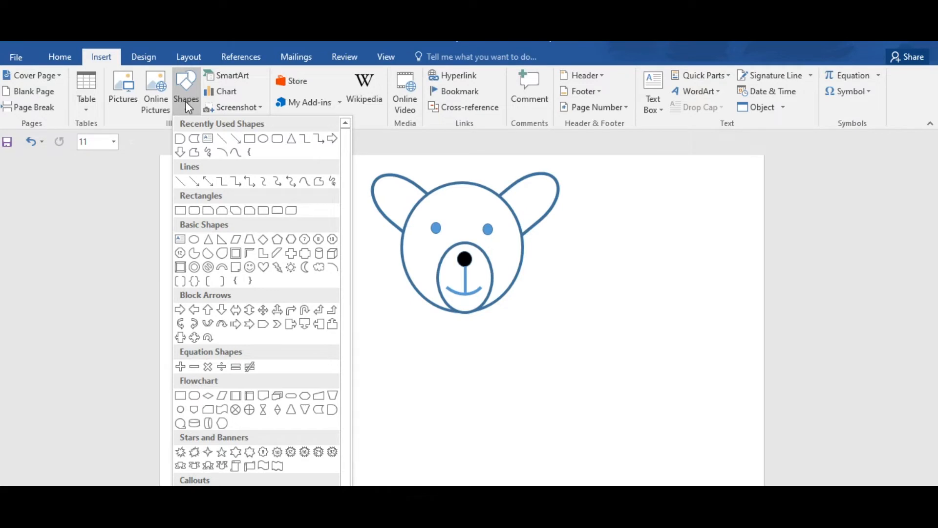
click(194, 141)
drag(371, 302, 168, 347)
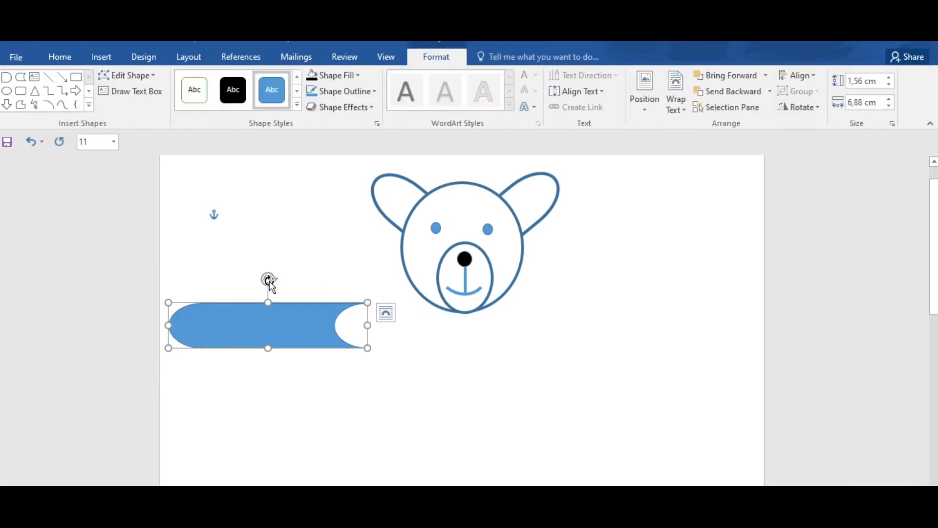
Step: Fill the new shape white and thicken its outline to match the head
click(372, 92)
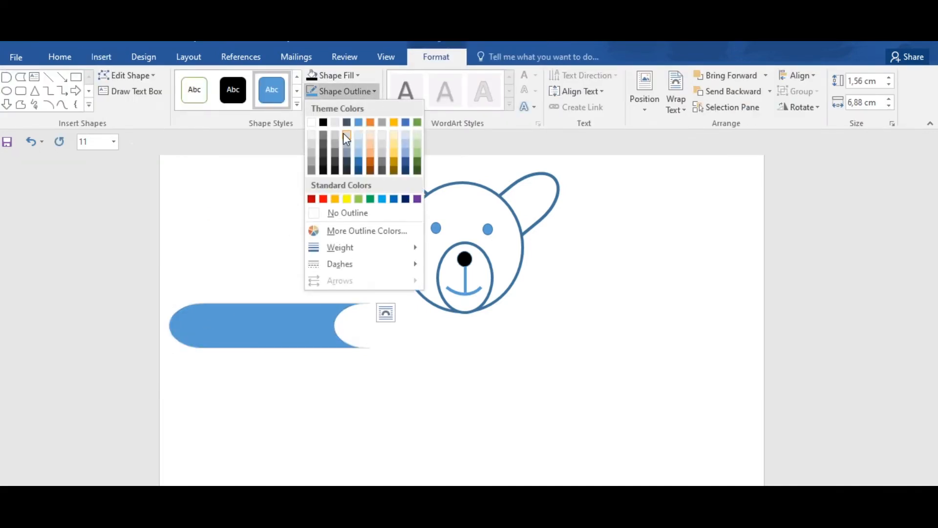
click(357, 78)
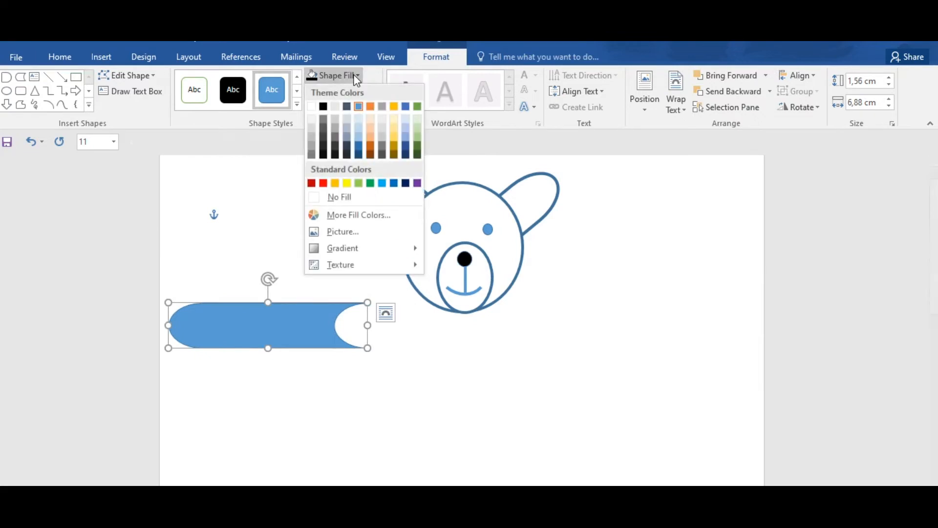
click(313, 106)
click(373, 91)
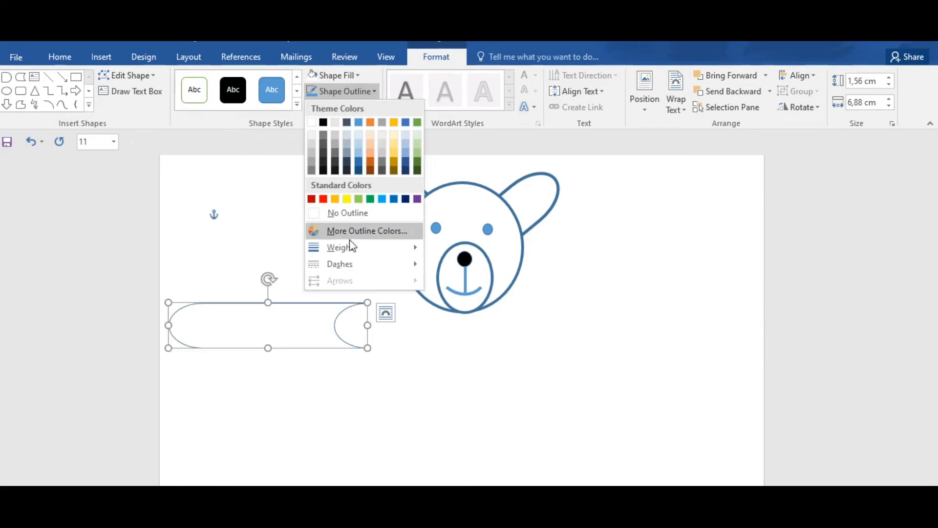
mouse_move(373, 248)
click(484, 339)
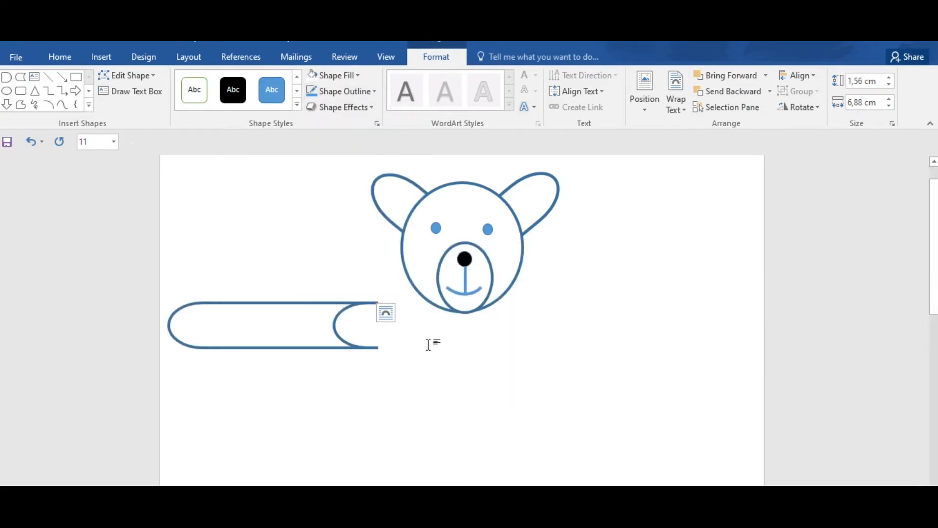
Step: Tilt the shape, shrink it to about 1.24 by 4.48 cm and place it as the arm reaching down-left from the head
click(289, 303)
drag(266, 283, 244, 277)
drag(263, 329, 347, 371)
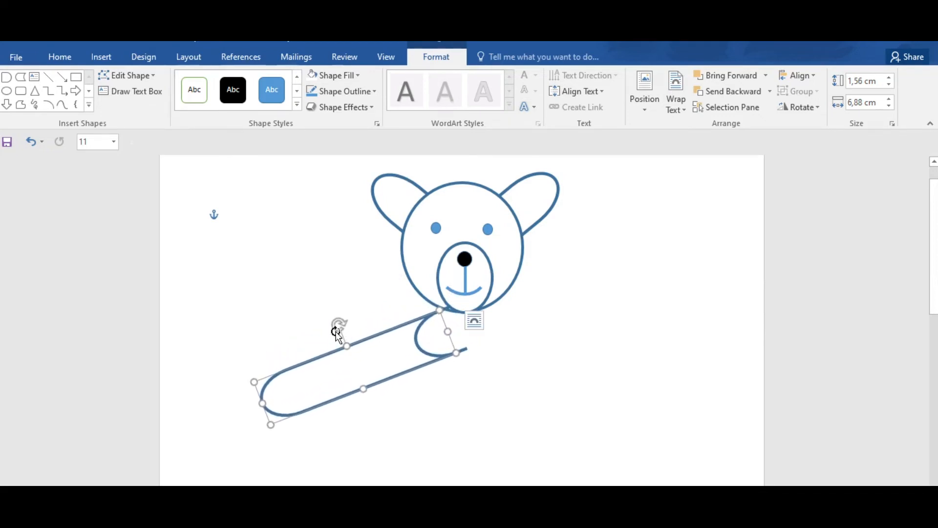
drag(338, 326, 334, 330)
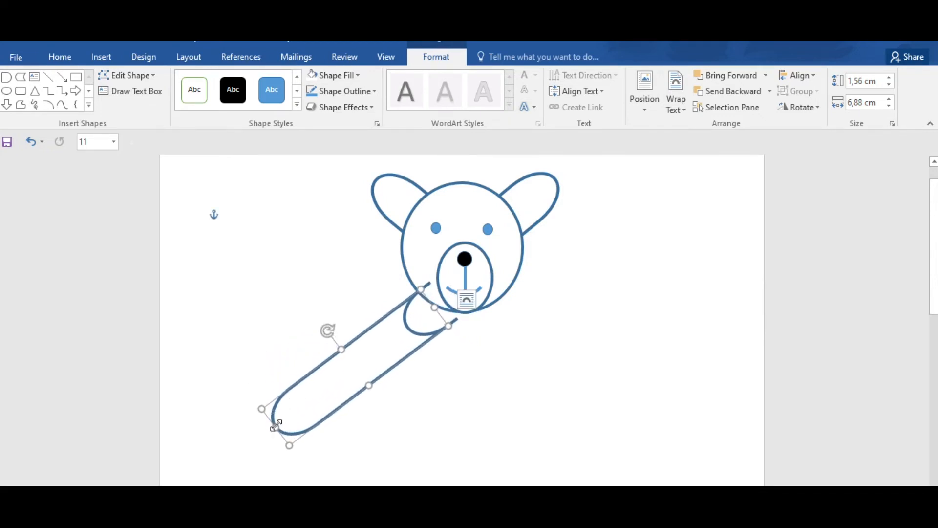
drag(292, 414, 332, 386)
mouse_move(396, 365)
mouse_down()
mouse_move(383, 350)
mouse_move(385, 361)
mouse_up()
Step: Duplicate the arm, rotate the copy to slope down-right and place it on the opposite side under the head
drag(378, 321, 356, 427)
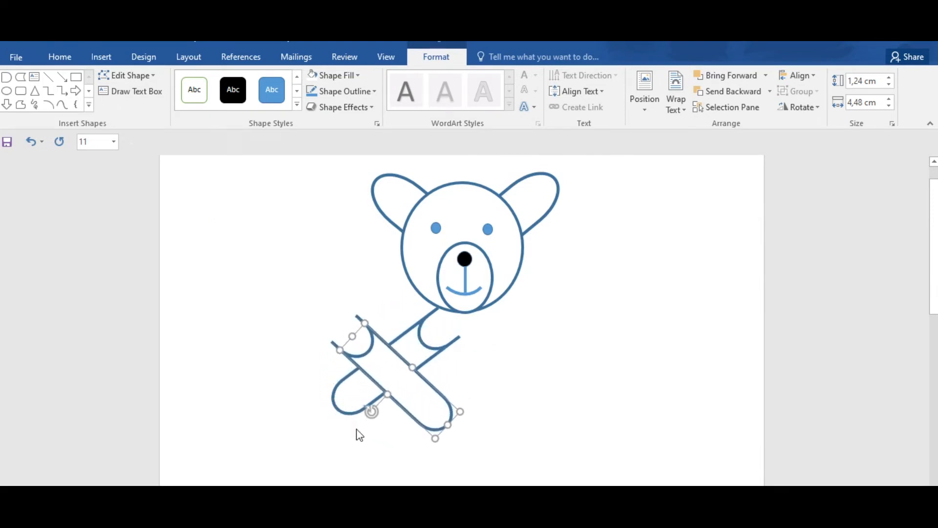
drag(404, 394, 539, 383)
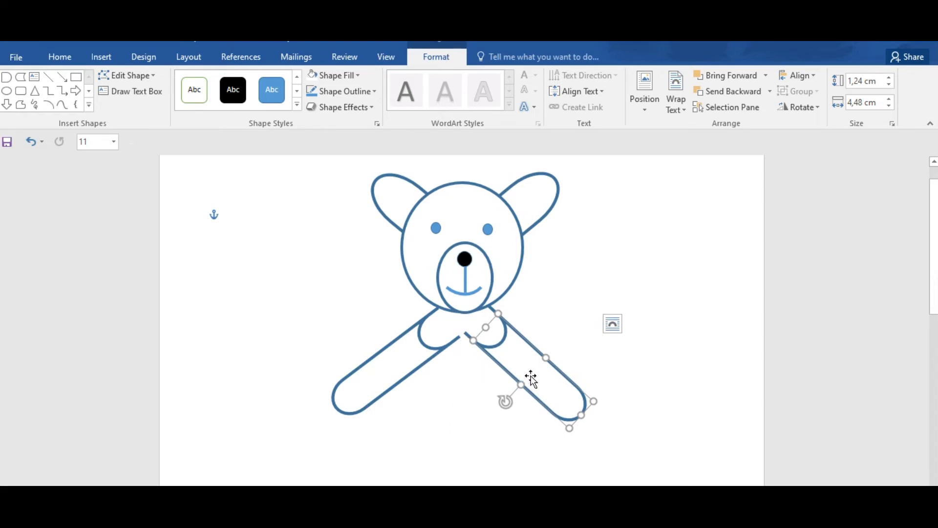
Step: Add another copy of the arm shape below the arms and rotate it upright as a leg
drag(531, 377, 519, 430)
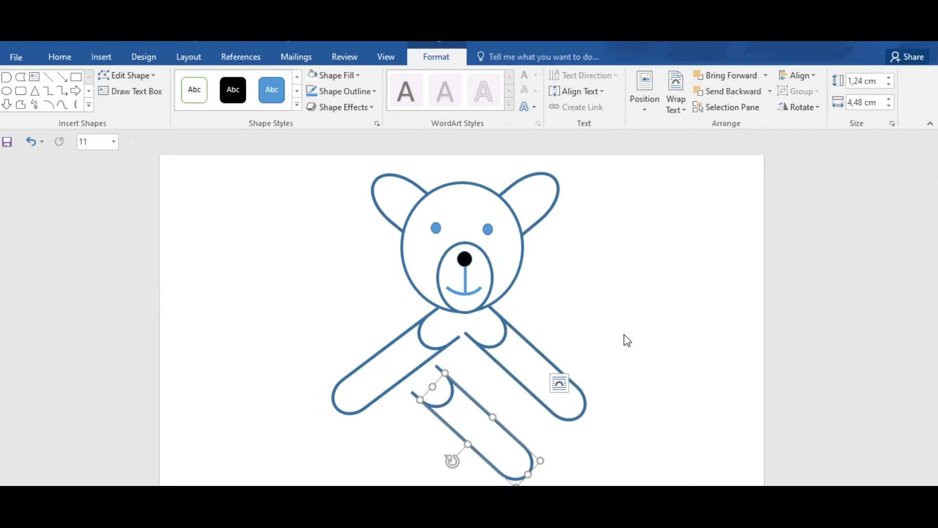
scroll(934, 279, down, 2)
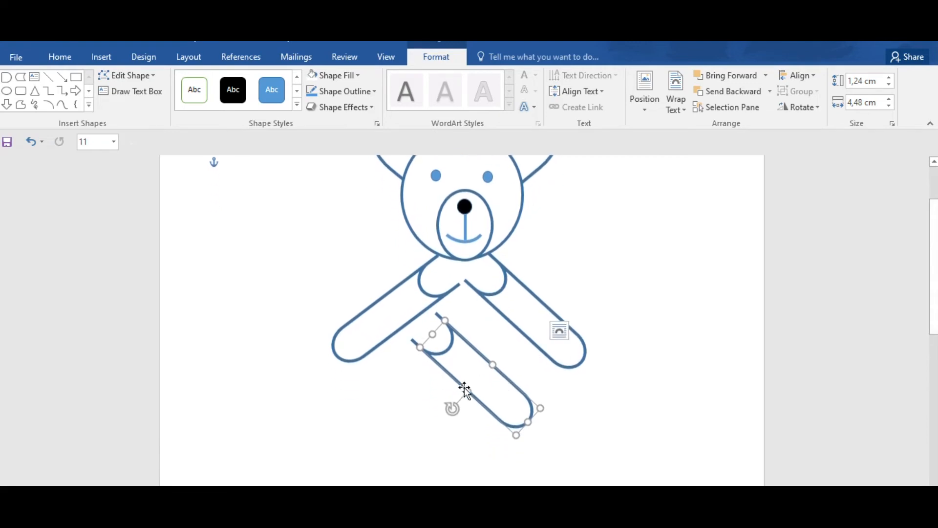
drag(444, 410, 360, 372)
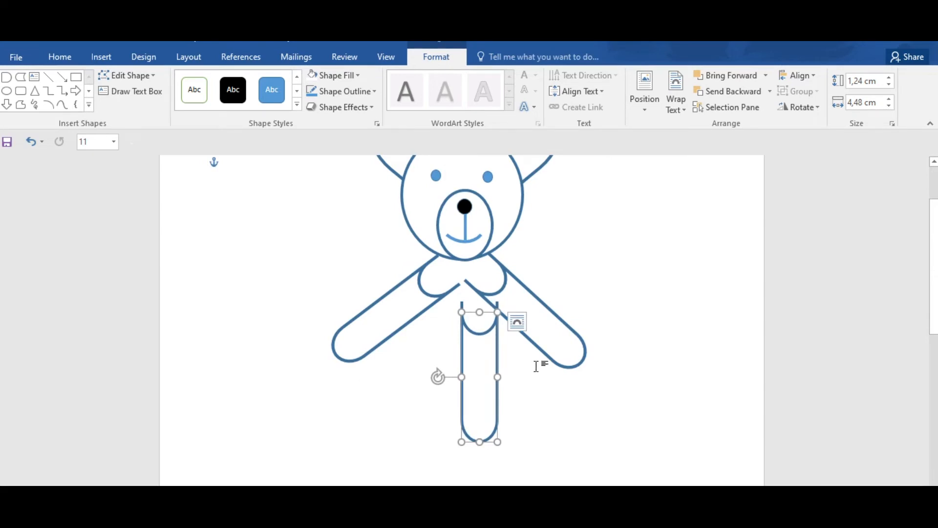
Step: Paste a second leg copy, rotate it upright and place it to the left of the first leg
key(ctrl+v)
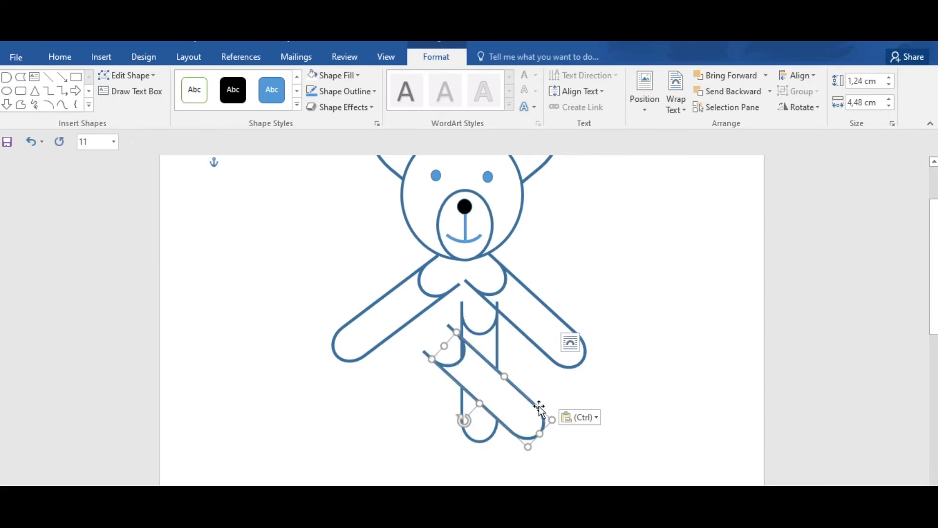
drag(466, 418, 371, 396)
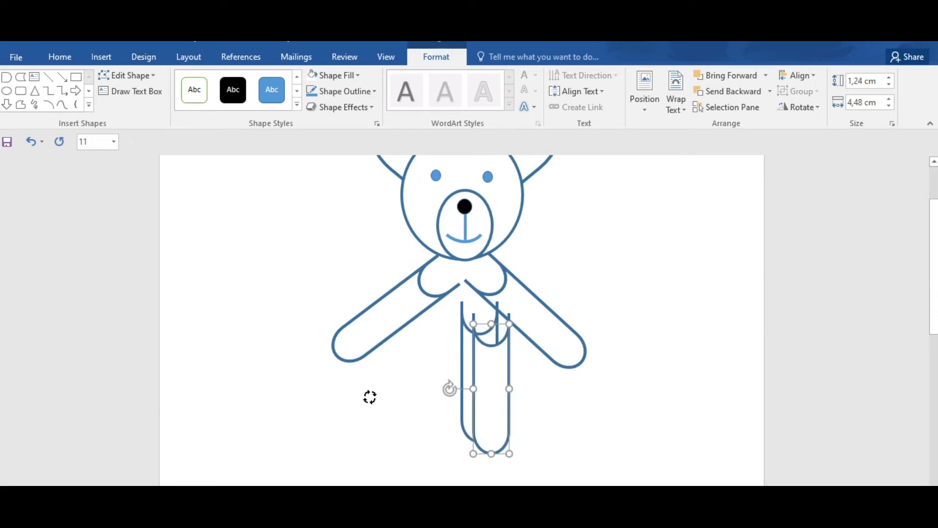
drag(494, 389, 422, 378)
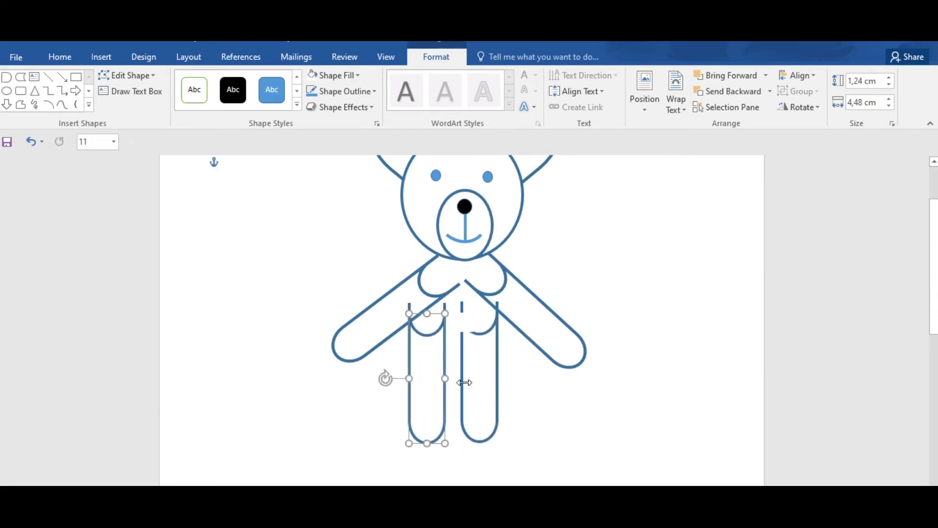
Step: Lower both legs below the arms and align them side by side at the same height with a small gap
click(487, 389)
drag(478, 376, 495, 399)
click(425, 379)
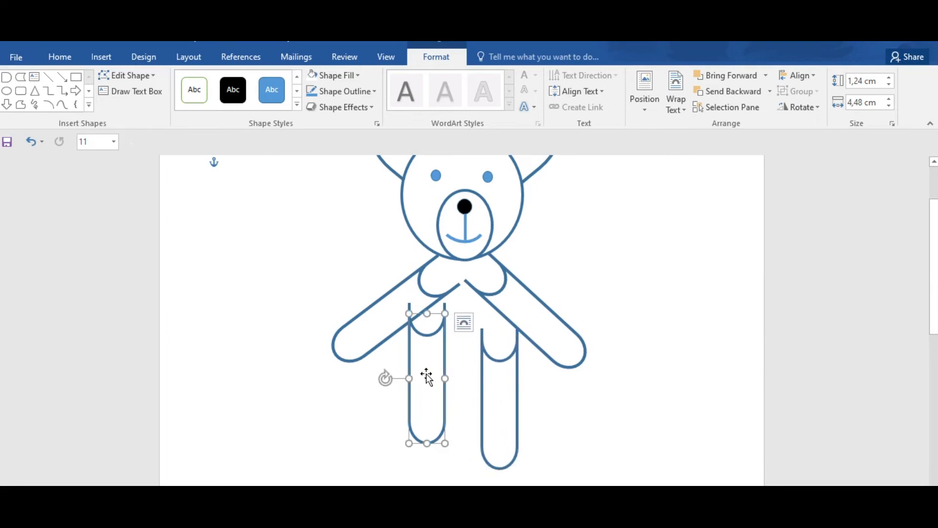
mouse_move(435, 390)
mouse_down()
mouse_move(436, 406)
mouse_move(441, 399)
mouse_up()
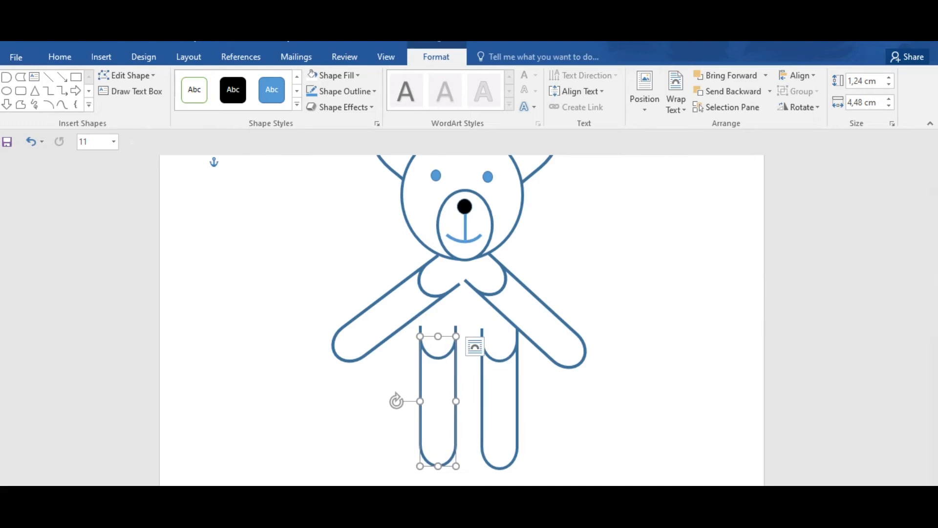
scroll(462, 320, down, 2)
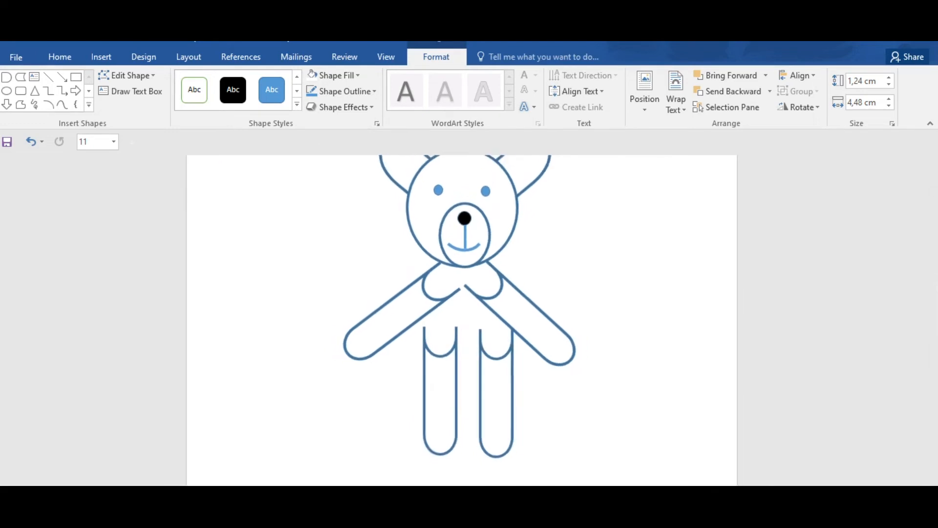
click(501, 409)
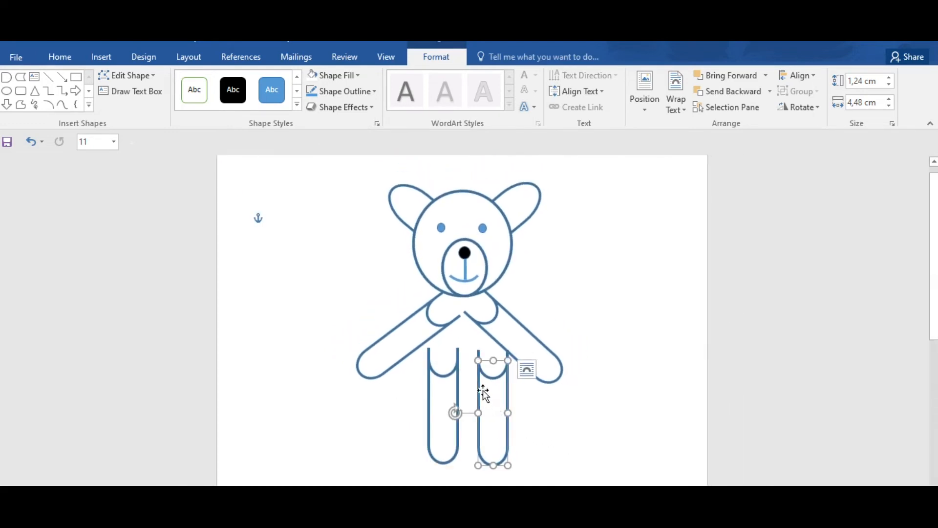
mouse_move(496, 398)
mouse_down()
mouse_move(485, 391)
mouse_move(491, 397)
mouse_up()
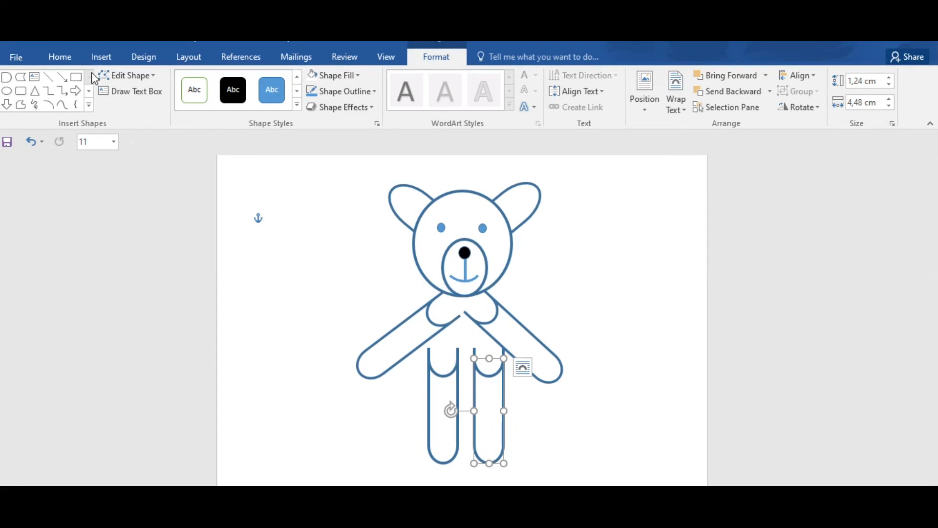
Step: Draw an oval about 6.05 cm high and 4.7 cm wide beside the bear and move it over the limbs as the body
click(103, 60)
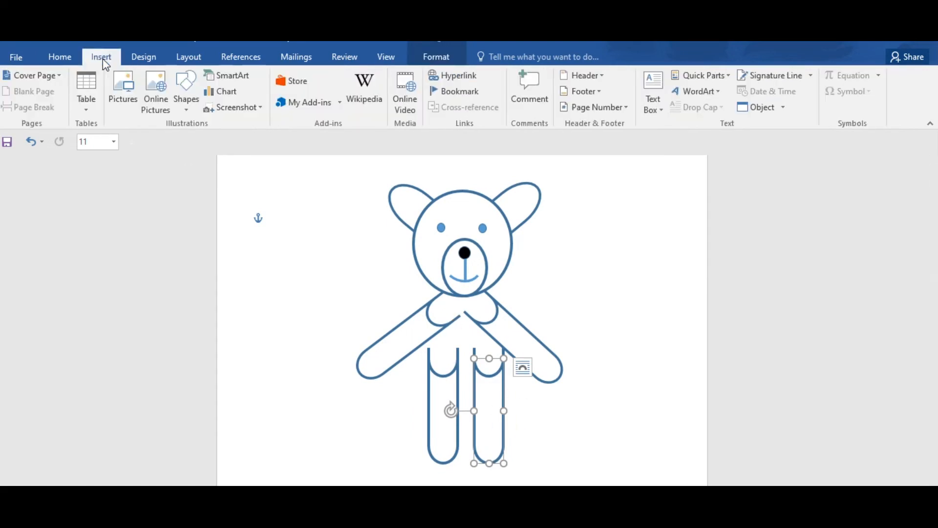
click(184, 101)
click(263, 139)
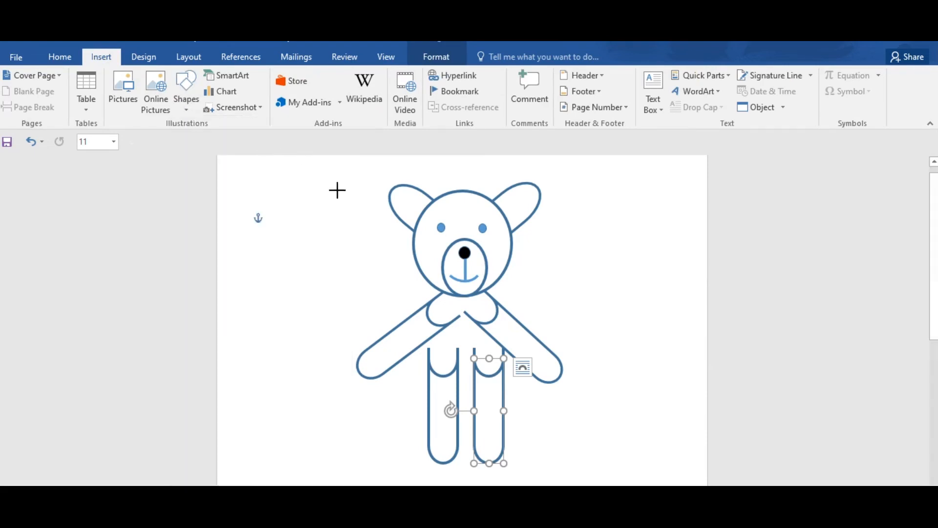
drag(587, 248, 695, 390)
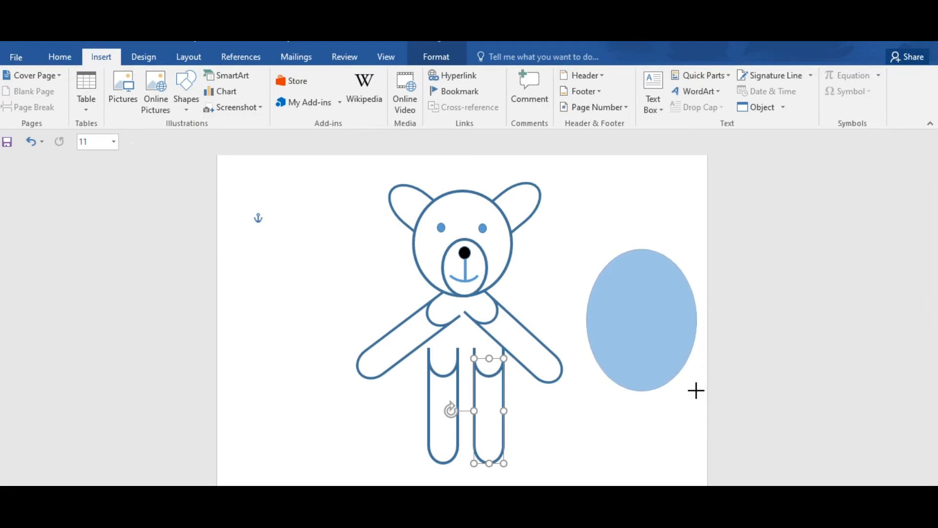
drag(696, 390, 696, 391)
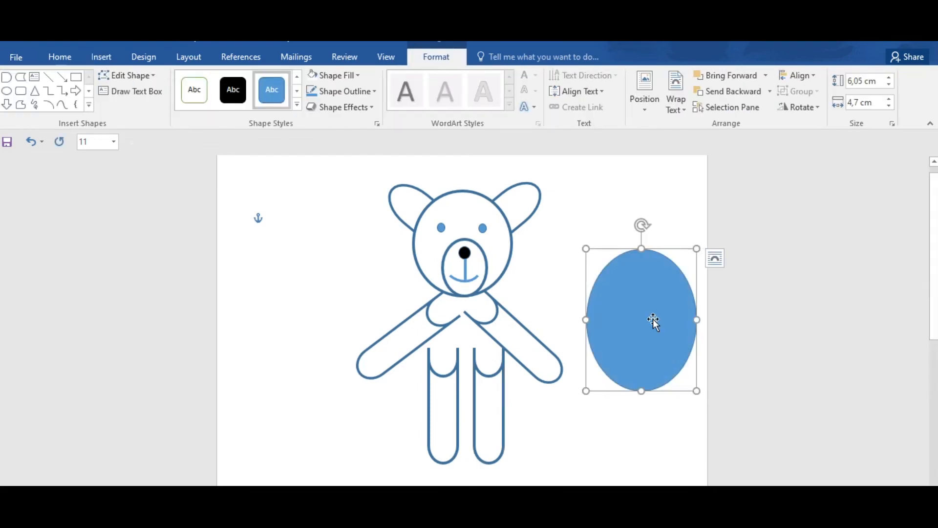
drag(652, 320, 473, 346)
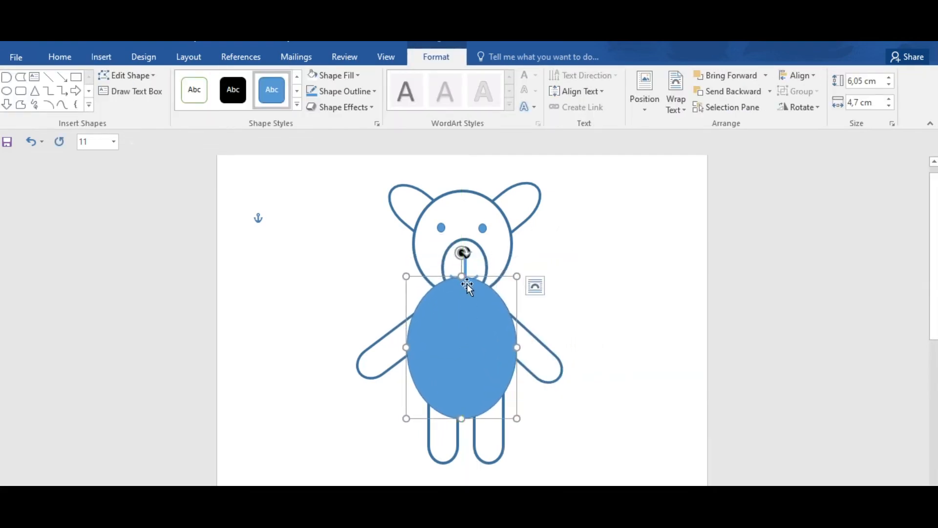
Step: Resize the body oval to about 4.66 cm high and 4.07 cm wide and centre it under the head
mouse_move(463, 277)
mouse_down()
mouse_move(463, 292)
mouse_move(462, 284)
mouse_up()
drag(463, 418, 462, 384)
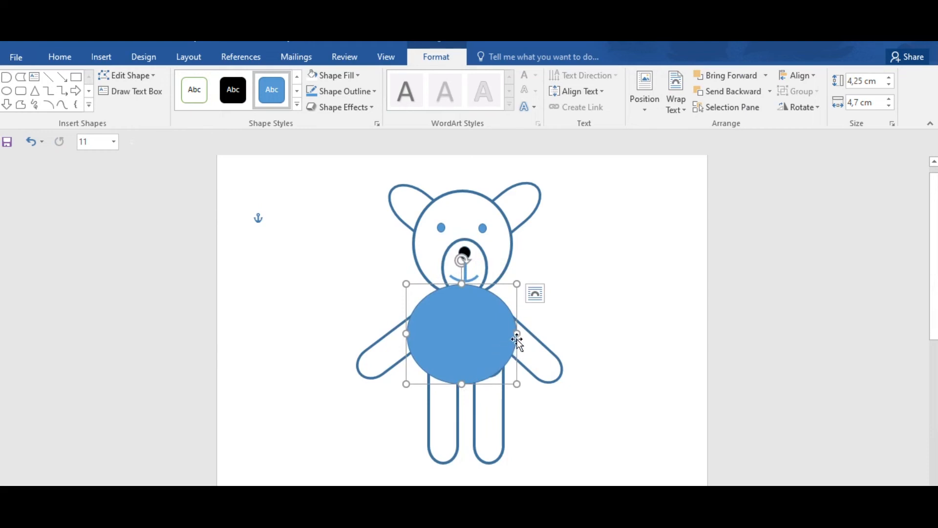
drag(517, 333, 416, 330)
drag(501, 329, 509, 328)
drag(460, 380, 461, 390)
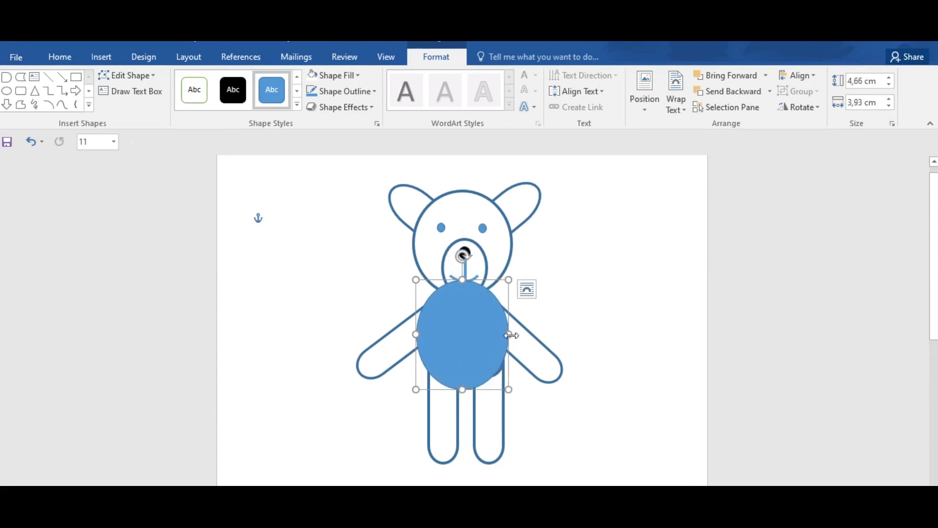
drag(514, 335, 509, 335)
drag(416, 335, 470, 339)
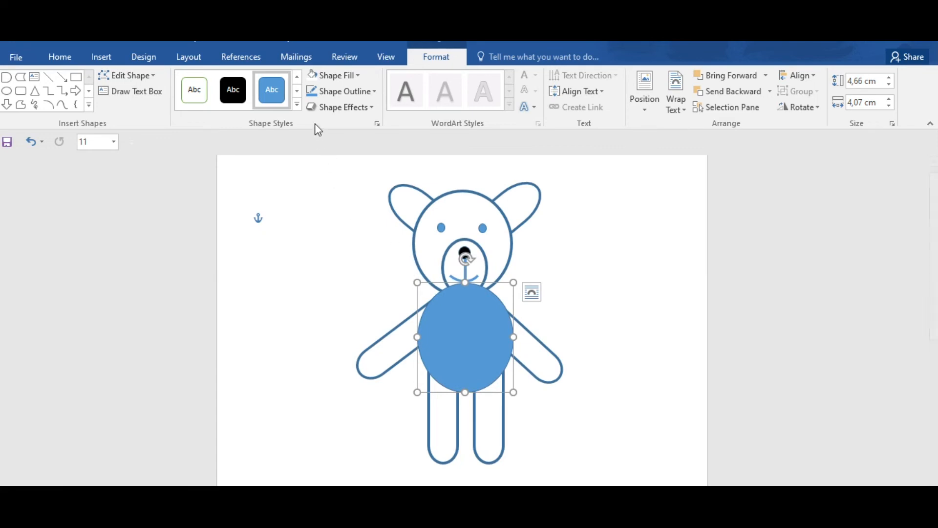
Step: Fill the body oval with white and set its text wrapping to Behind Text so it sits behind the head
click(356, 76)
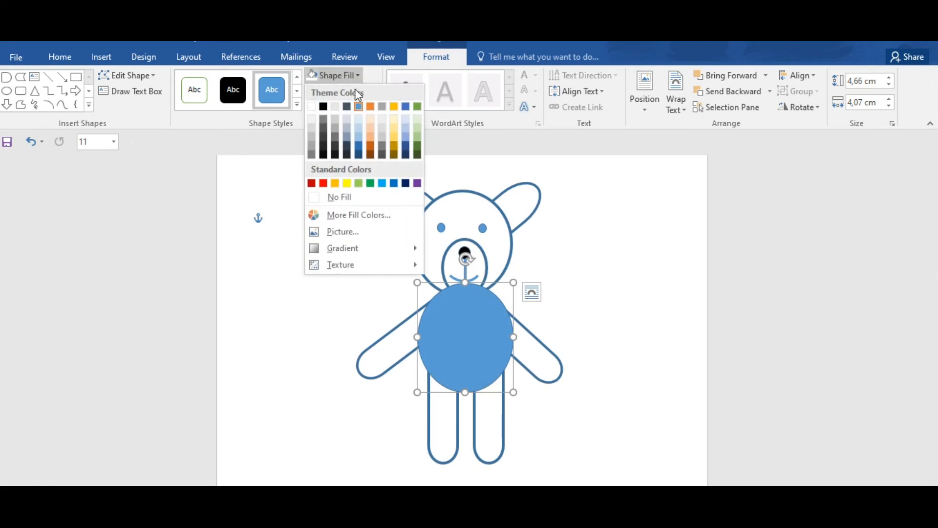
click(312, 107)
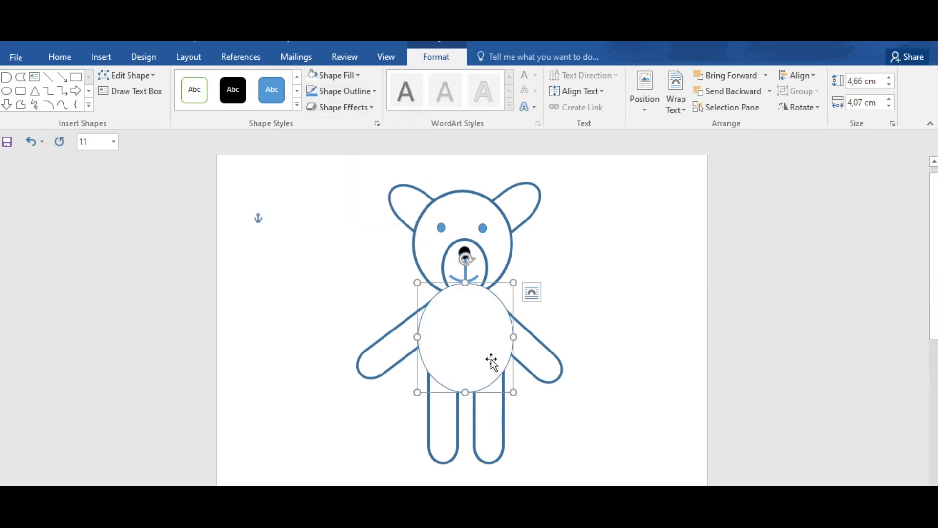
right_click(465, 328)
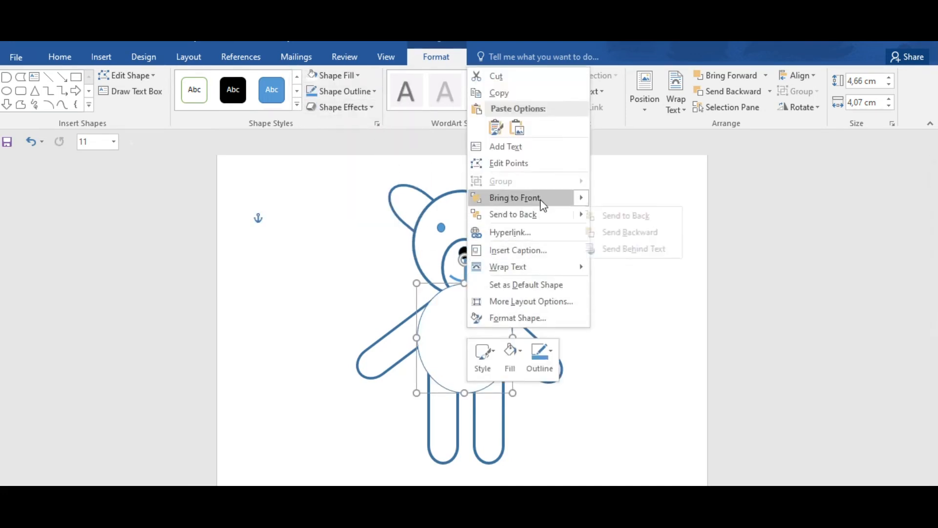
mouse_move(554, 267)
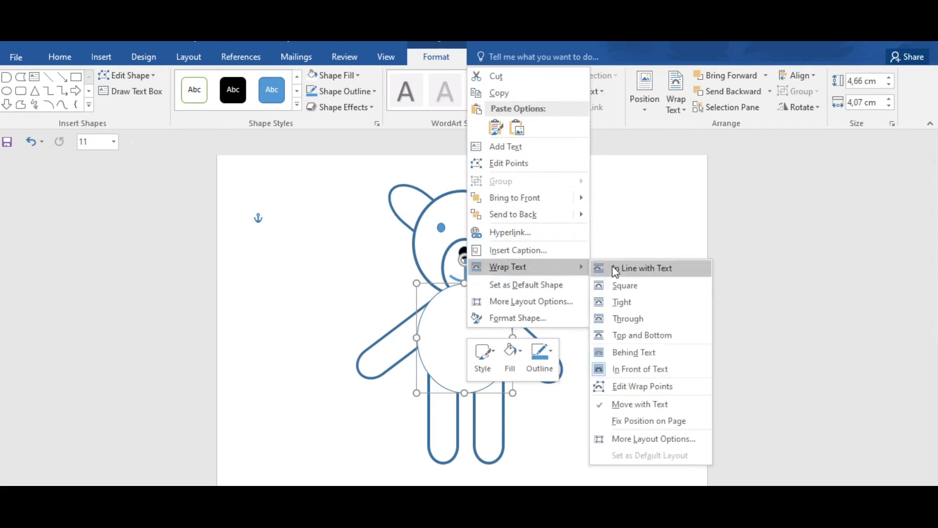
click(625, 269)
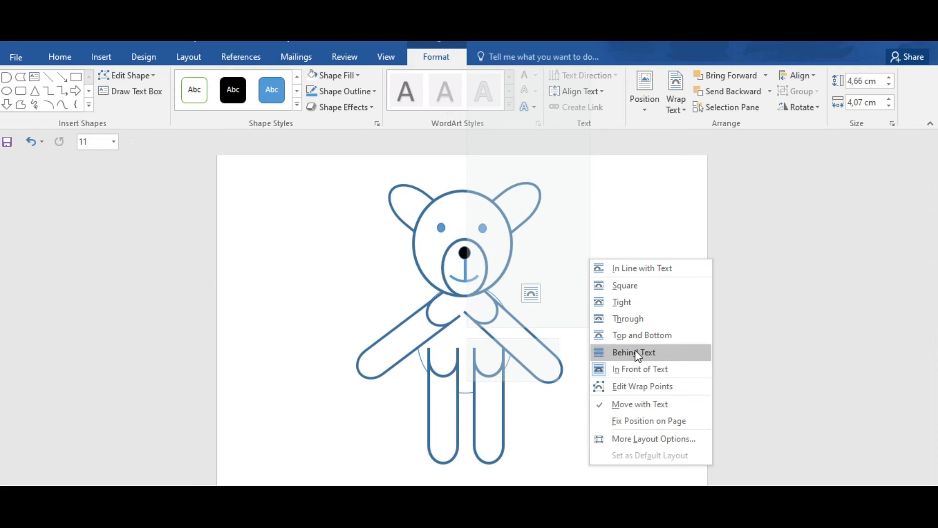
click(637, 353)
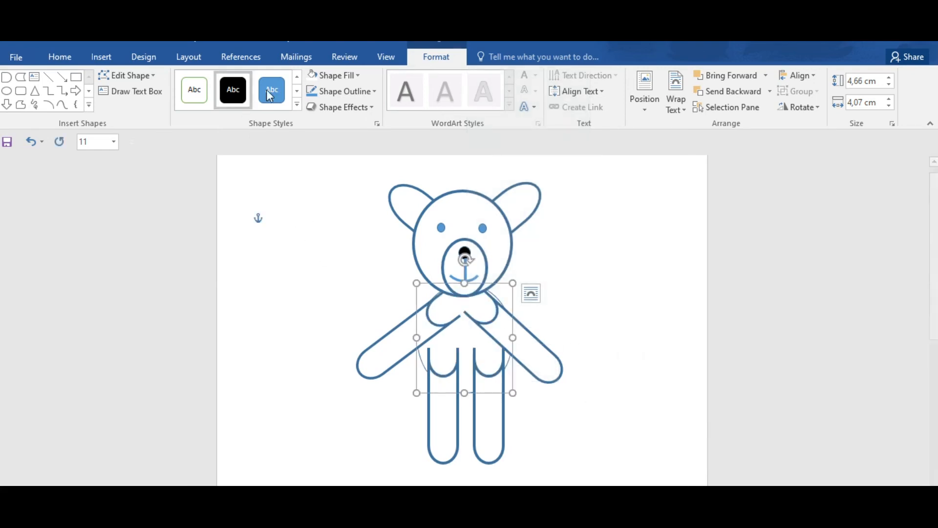
Step: Set the body oval's outline weight to 3 pt
click(369, 90)
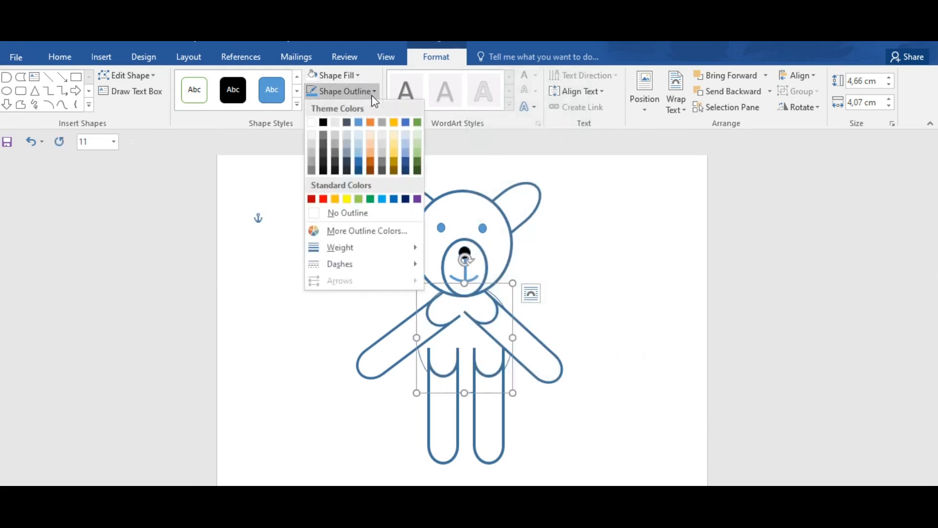
mouse_move(402, 247)
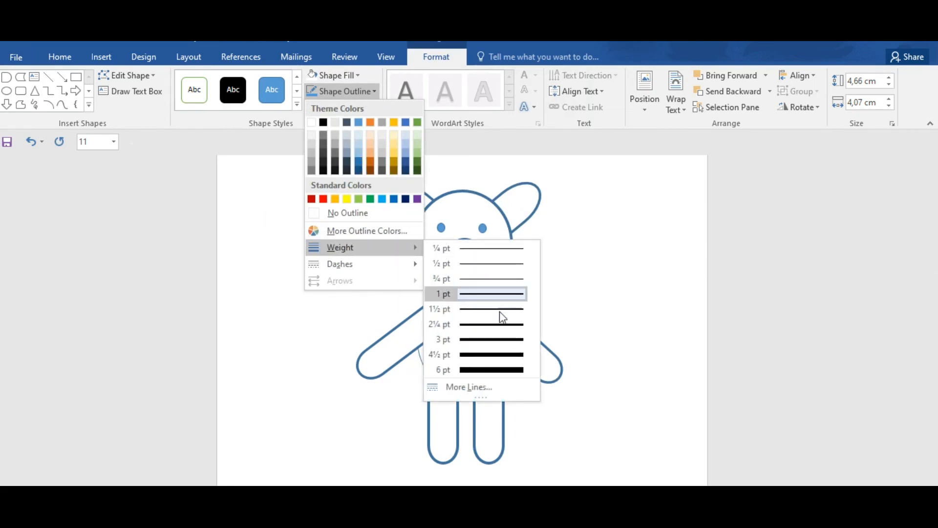
click(496, 341)
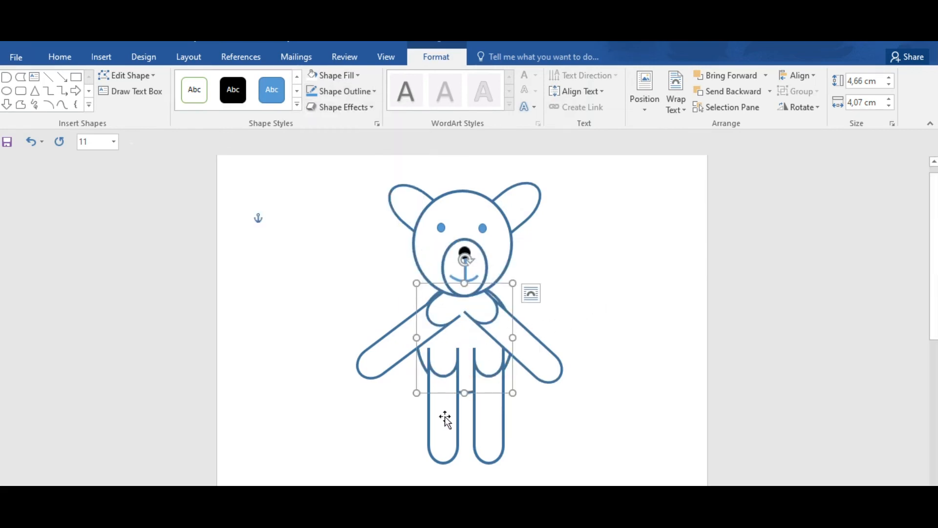
Step: Set the text wrapping of both legs to Behind Text so their upper ends are hidden by the body
click(490, 414)
right_click(492, 415)
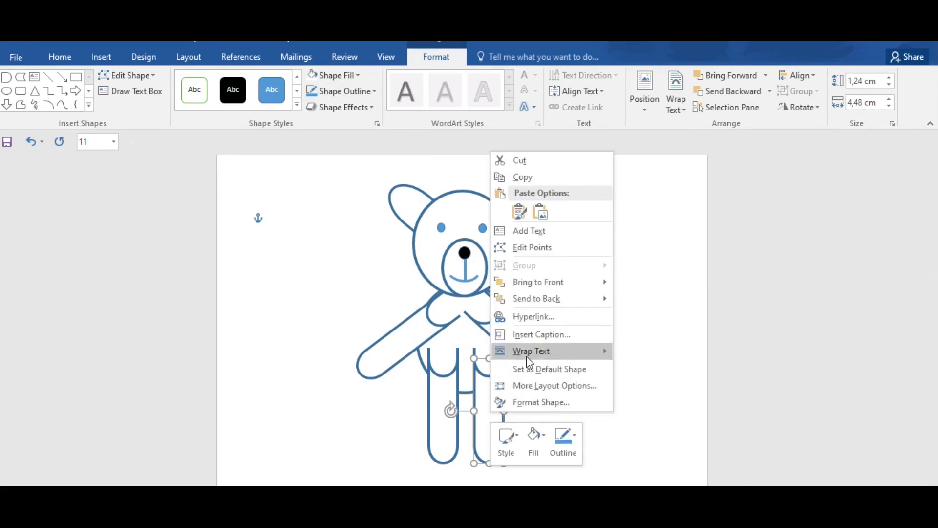
mouse_move(533, 354)
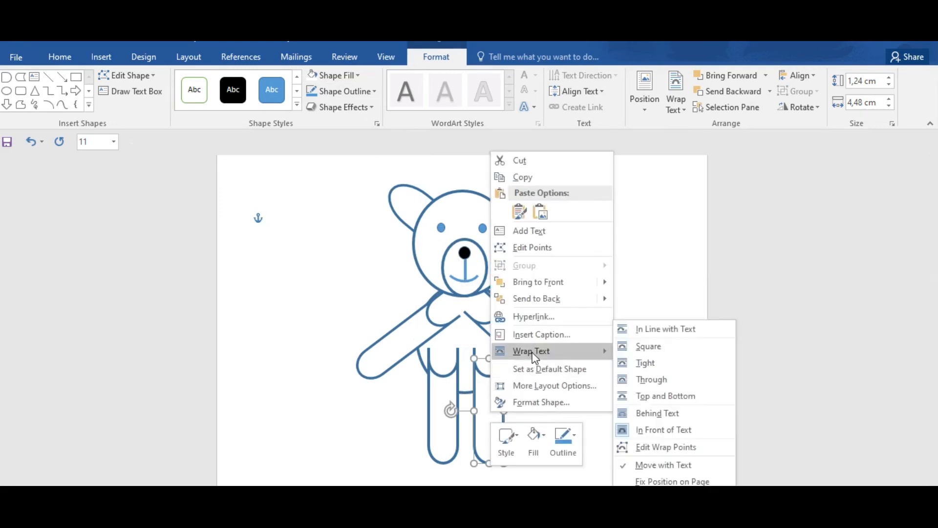
click(660, 414)
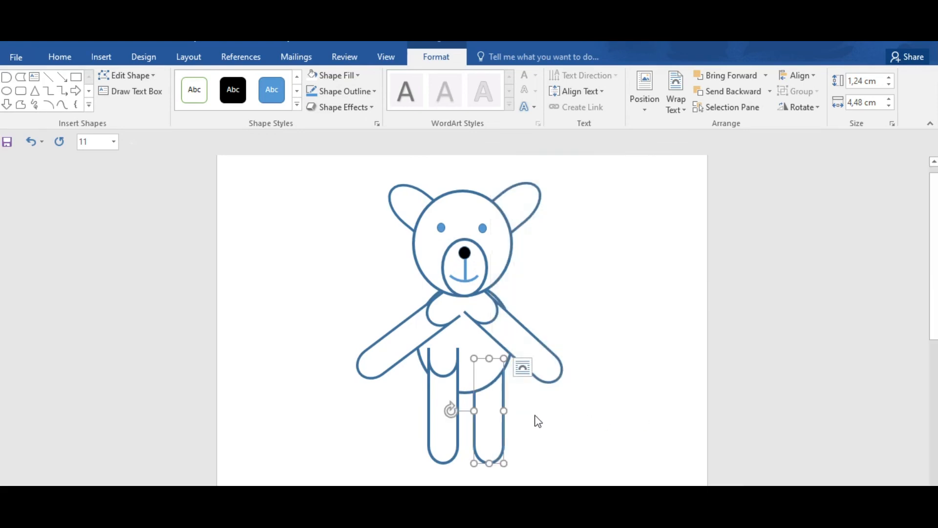
click(435, 407)
right_click(434, 409)
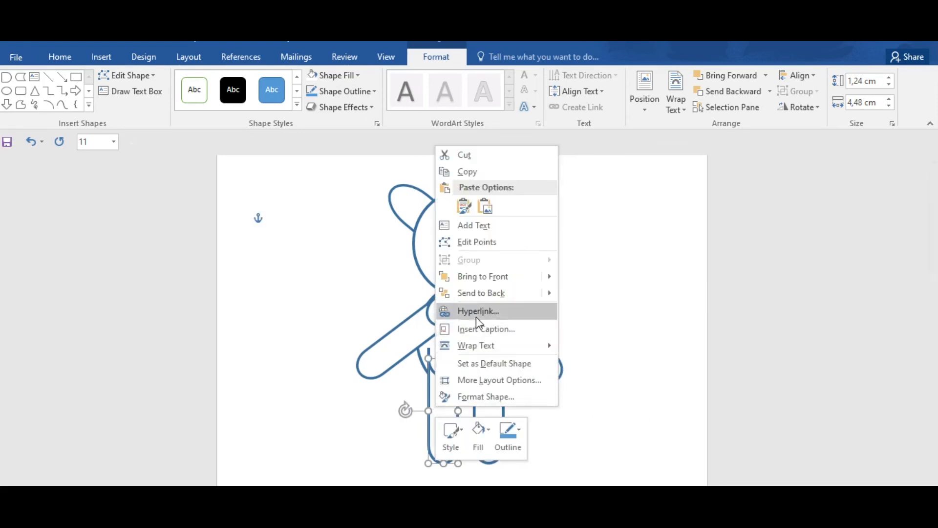
mouse_move(508, 345)
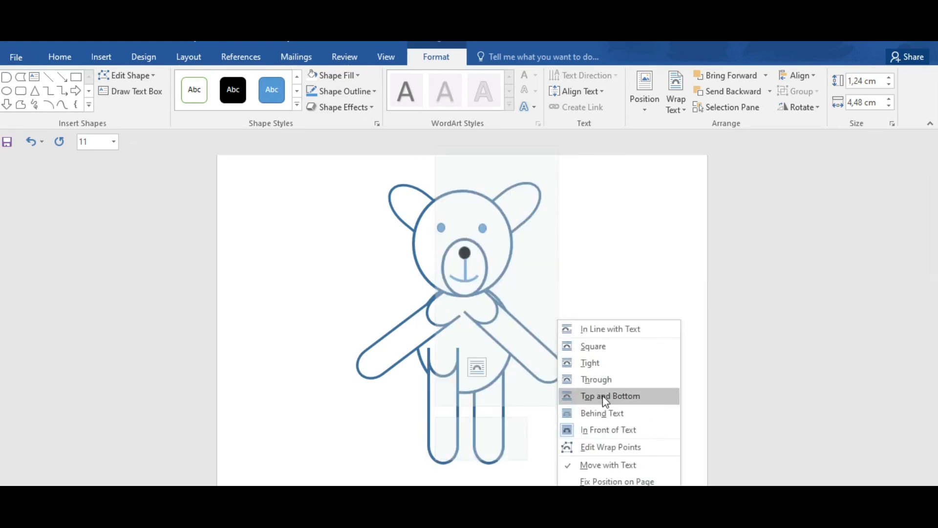
click(609, 414)
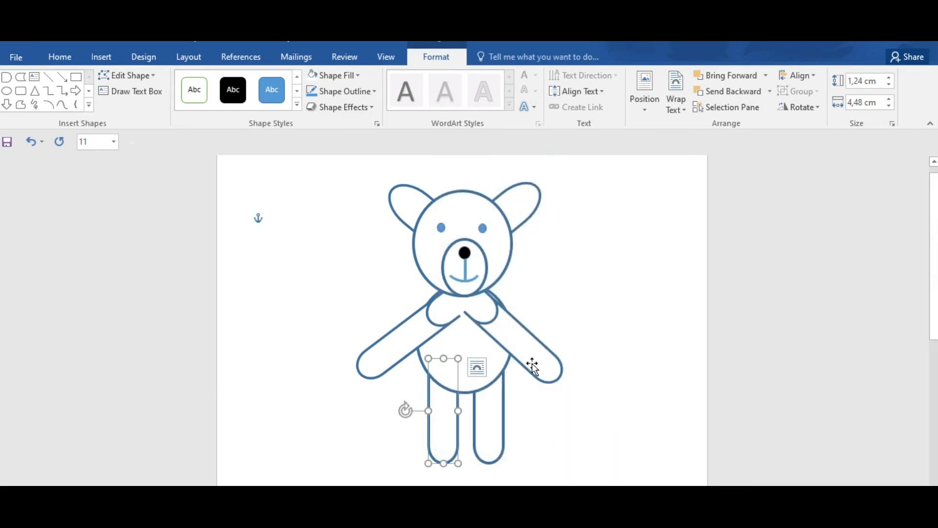
Step: Set the text wrapping of both arms to Behind Text so their inner ends are hidden by the body
right_click(520, 343)
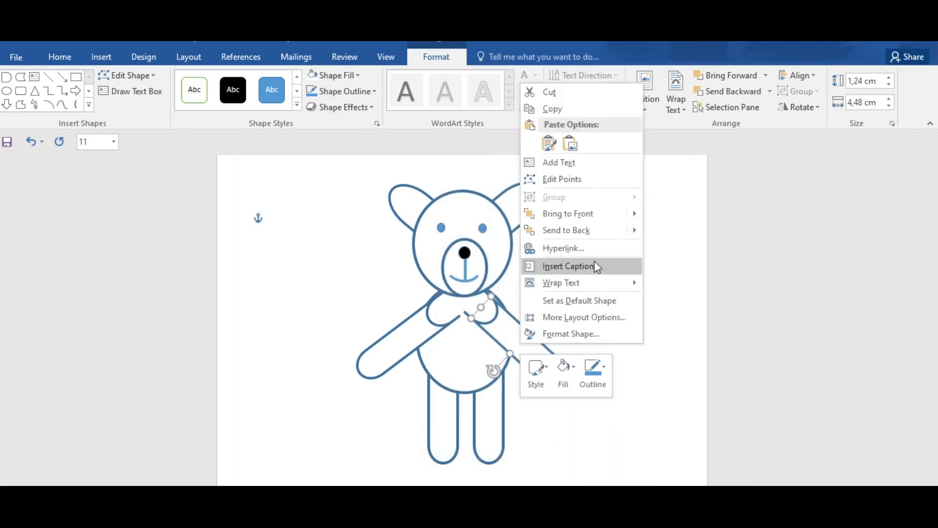
mouse_move(595, 284)
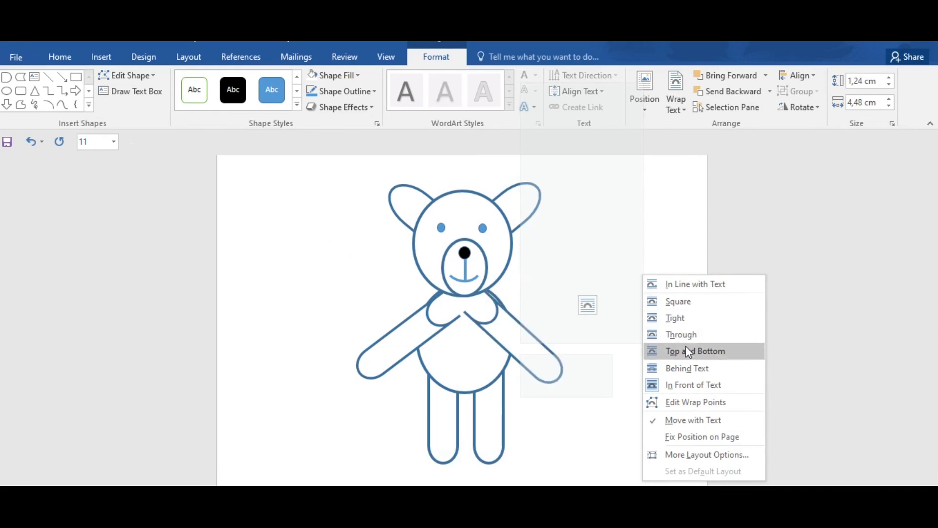
click(686, 371)
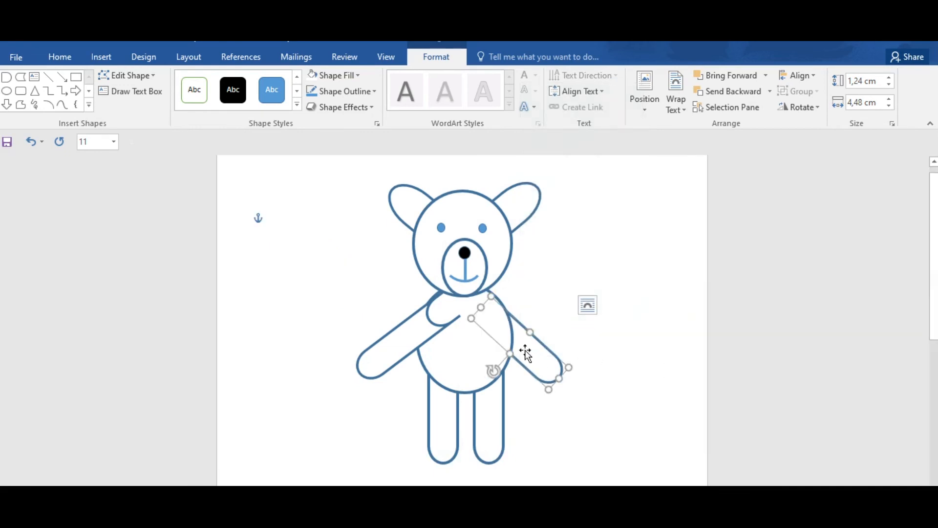
right_click(412, 339)
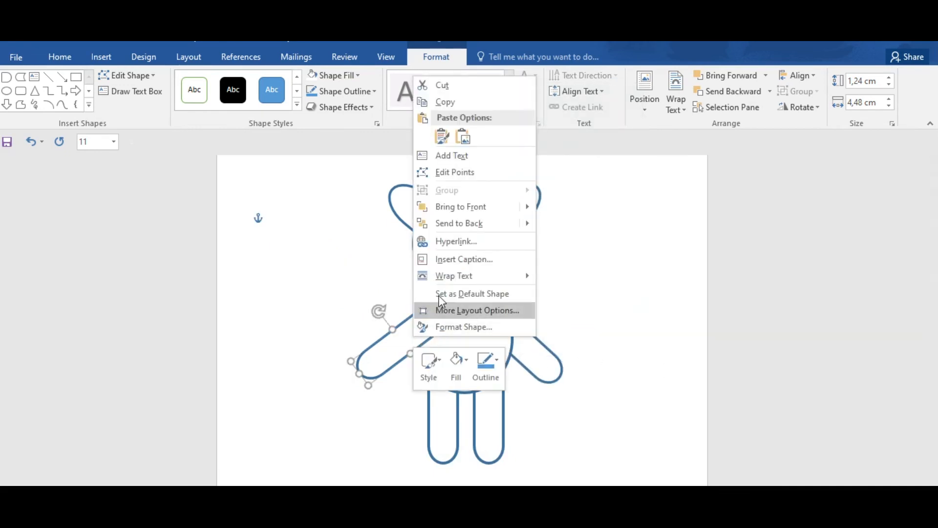
mouse_move(457, 277)
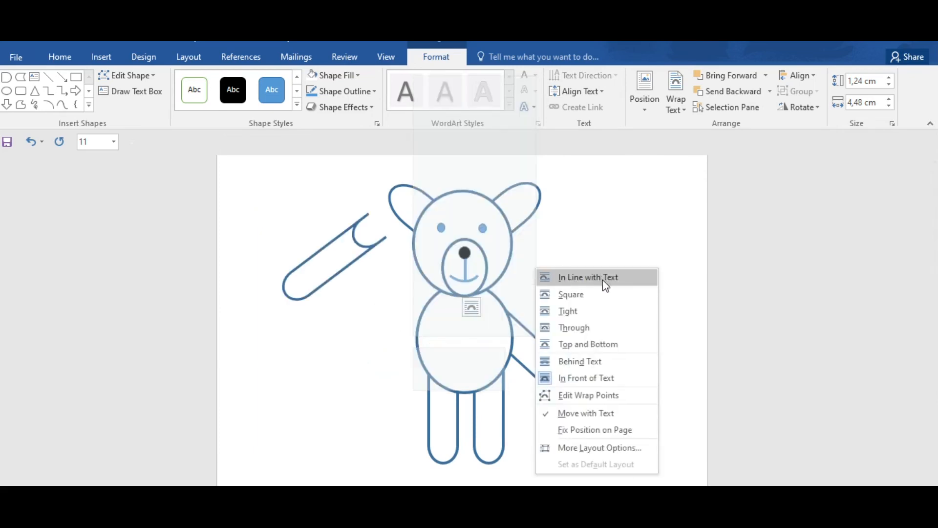
click(609, 369)
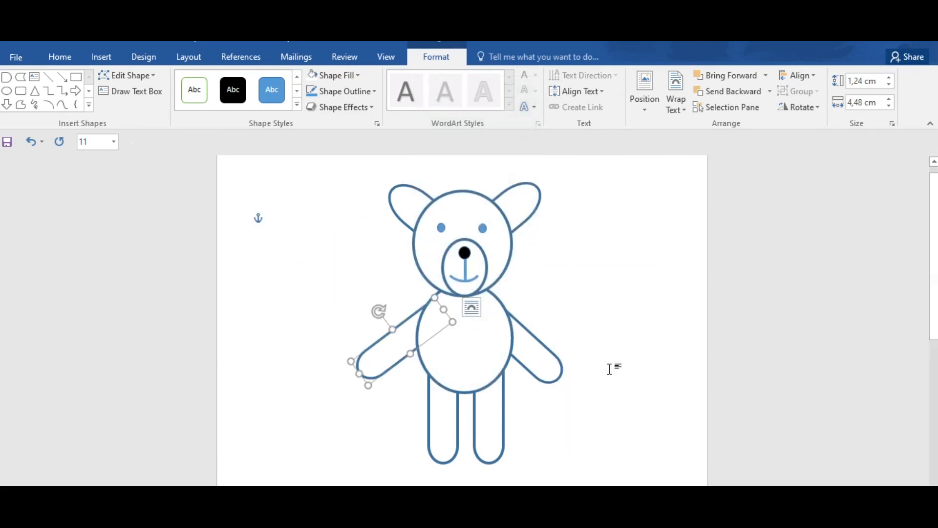
Step: Nudge the arm on the bear's right-hand side of the page slightly upward towards the neck
click(532, 356)
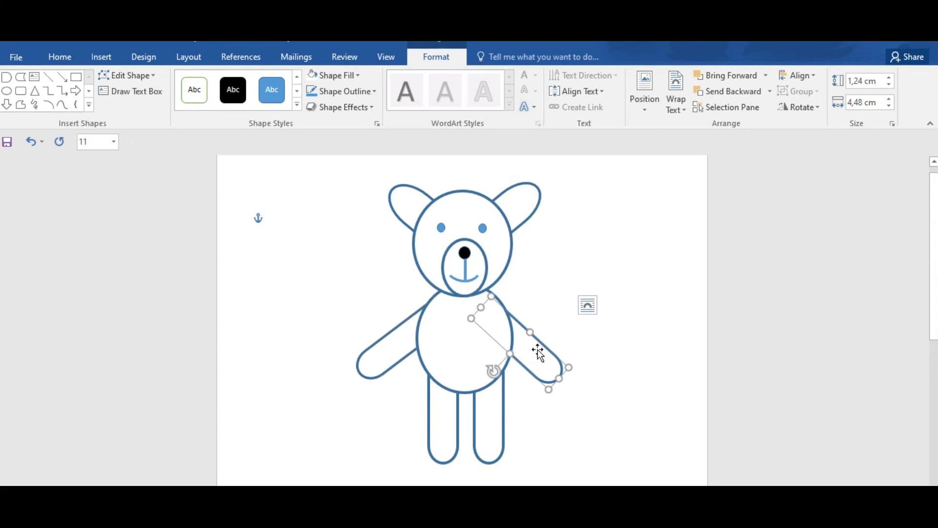
key(ctrl+Up)
key(ctrl+Up)
key(ctrl+Up)
key(ctrl+Up)
key(ctrl+Up)
key(ctrl+Up)
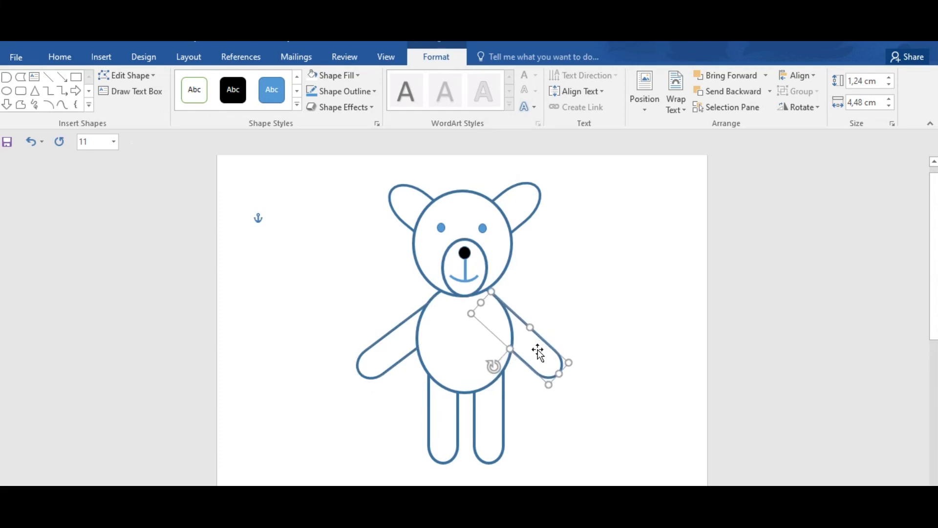
Step: Nudge the arm on the left-hand side of the page slightly upward and inward to match the other arm, and deselect it
click(392, 338)
key(ctrl+Up)
key(ctrl+Up)
key(ctrl+Up)
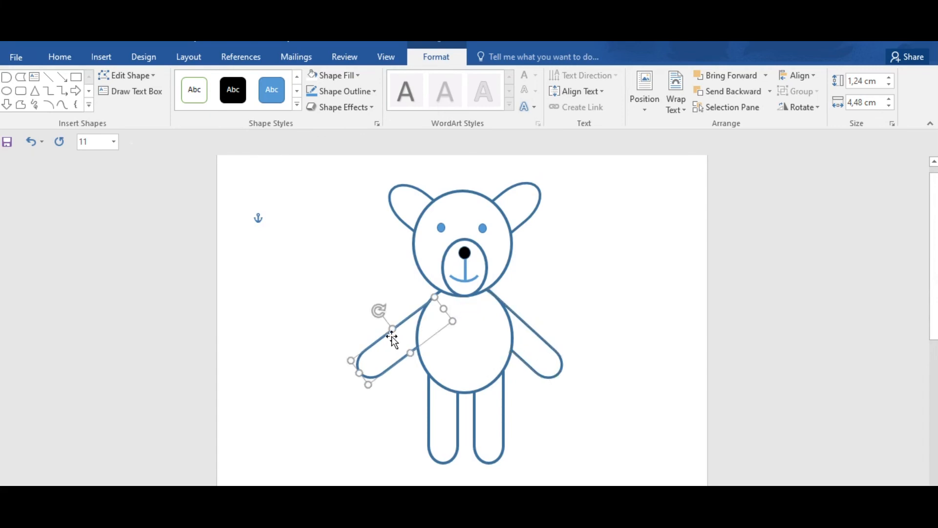
key(ctrl+Right)
key(ctrl+Right)
key(ctrl+Up)
key(ctrl+Up)
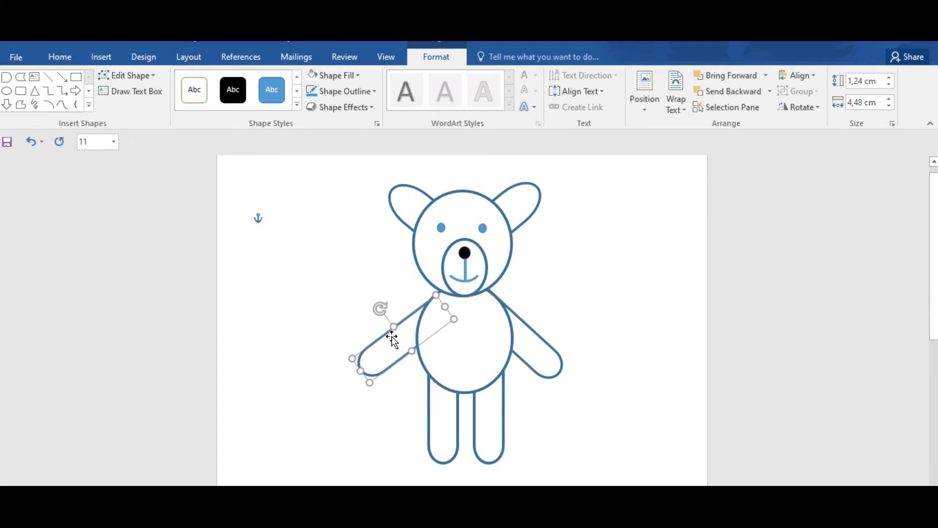
click(626, 296)
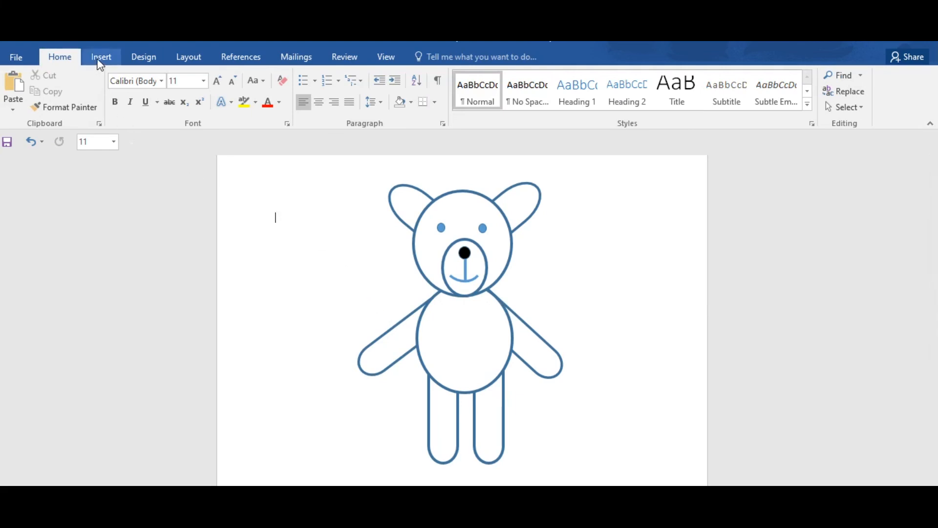
Step: Draw an oval about 2.42 cm high and 1.8 cm wide and centre it on the upper body just below the mouth
click(100, 61)
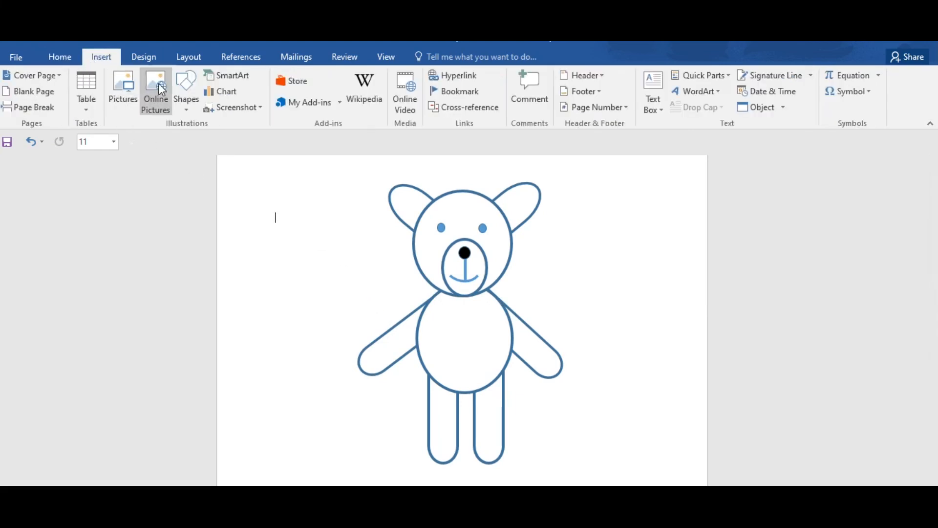
click(189, 105)
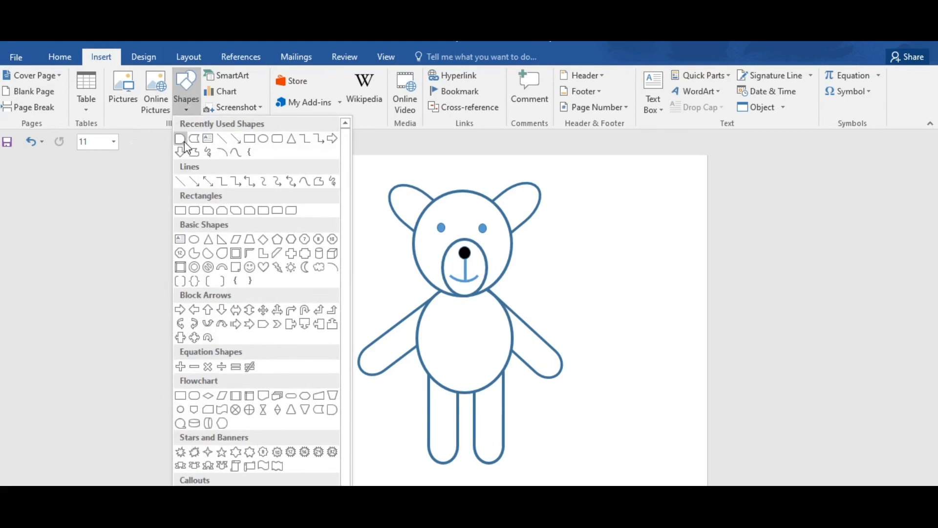
click(264, 138)
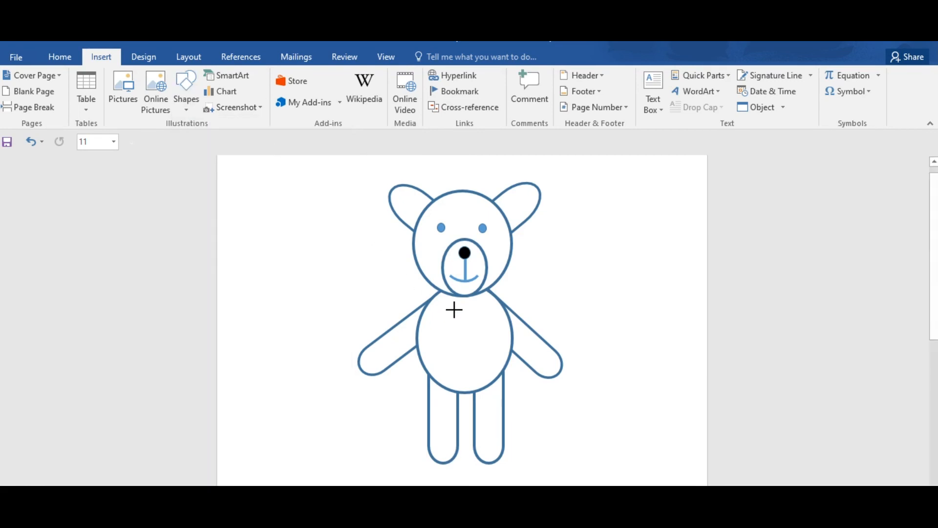
mouse_move(451, 296)
mouse_down()
mouse_move(459, 339)
mouse_move(489, 364)
mouse_up()
mouse_move(461, 333)
mouse_down()
mouse_move(462, 349)
mouse_move(474, 353)
mouse_move(464, 318)
mouse_up()
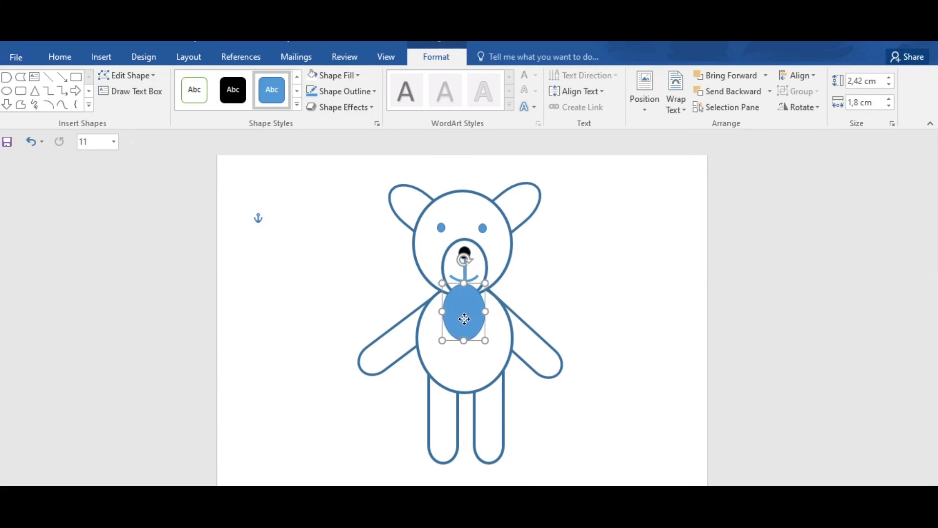
Step: Give the small chest oval a 3 pt outline and a white fill
click(374, 91)
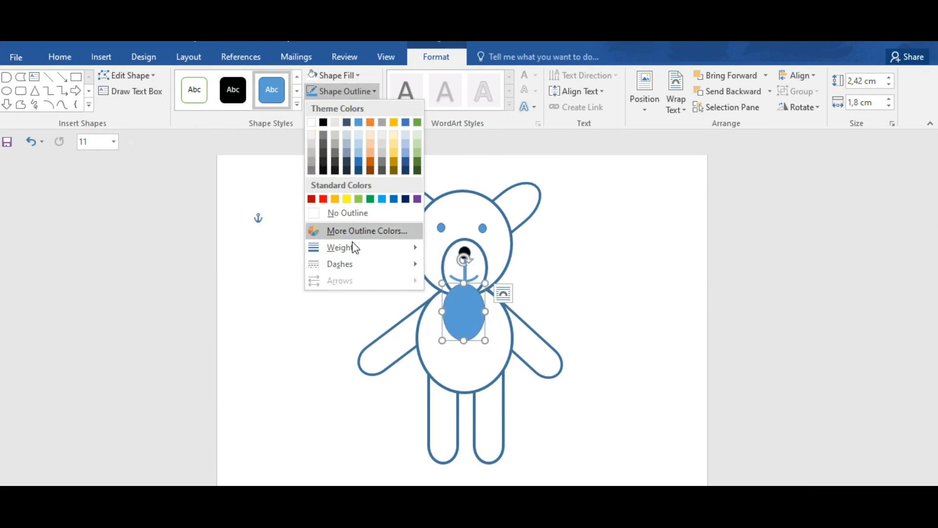
mouse_move(414, 253)
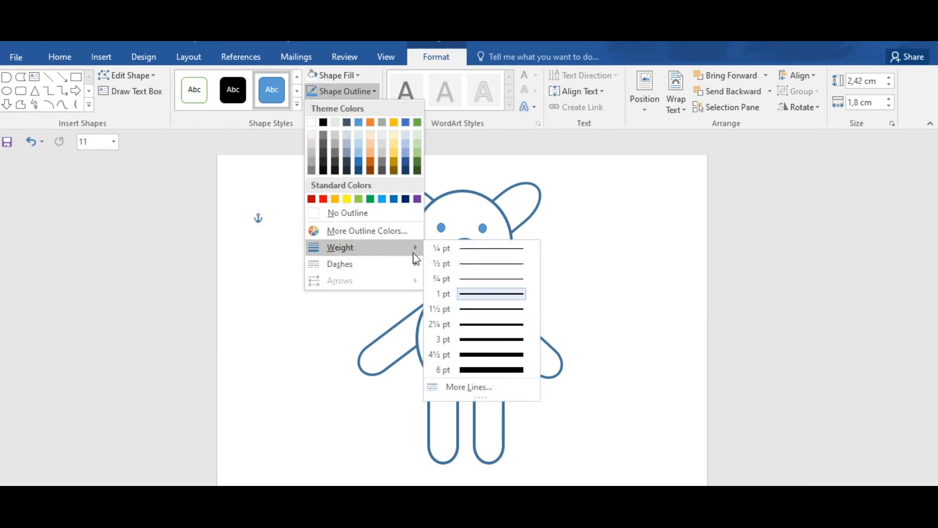
click(503, 344)
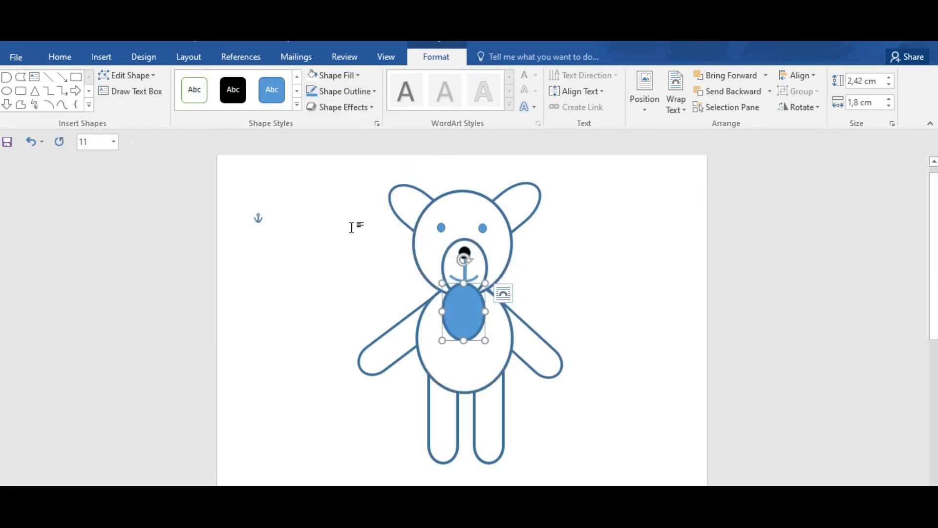
click(337, 80)
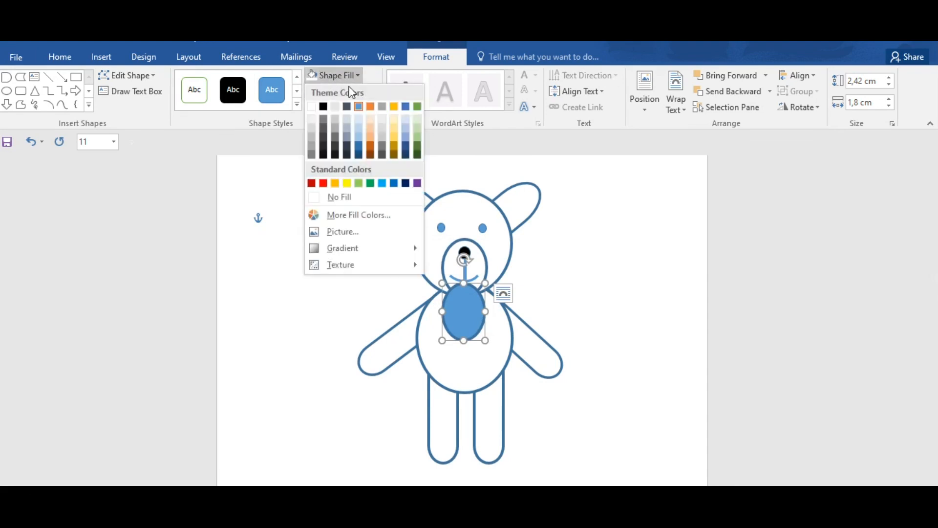
click(312, 106)
Step: Set the chest oval's text wrapping to Behind Text so its upper edge is tucked behind the head, and deselect it
right_click(465, 308)
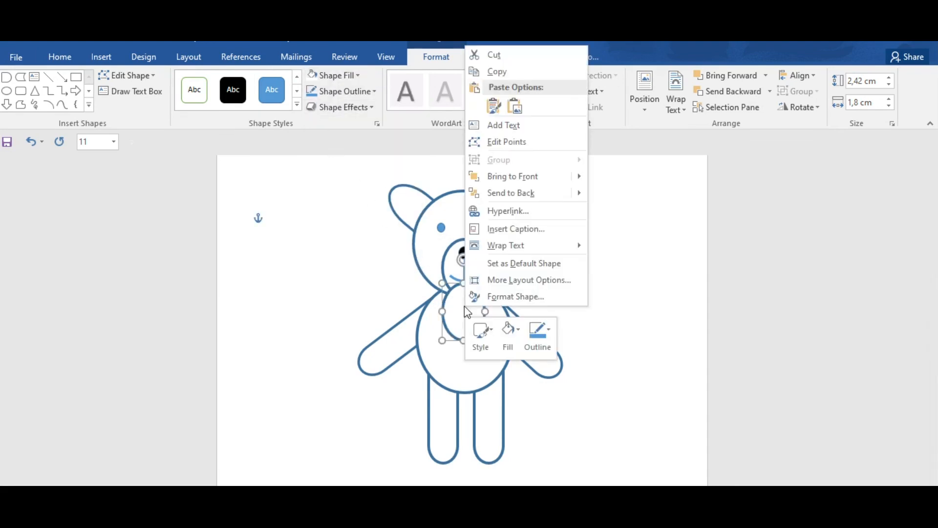
mouse_move(503, 245)
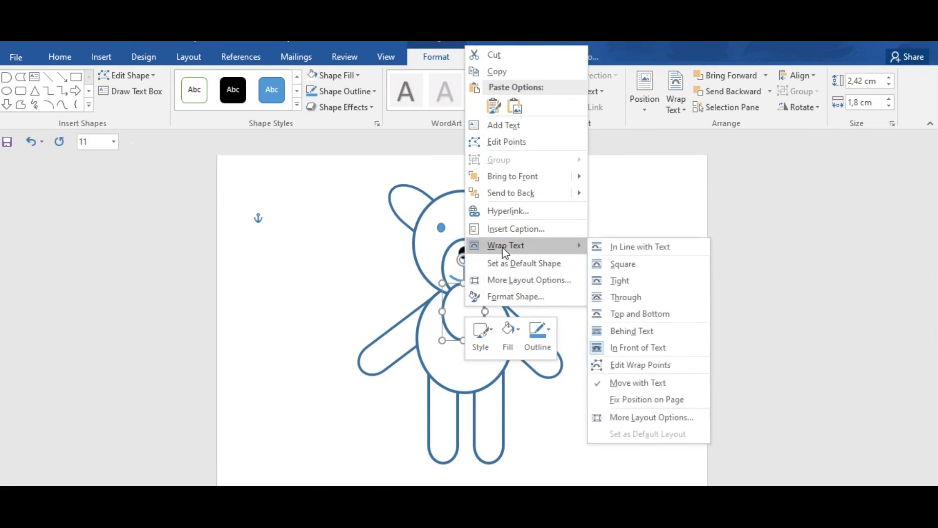
click(630, 250)
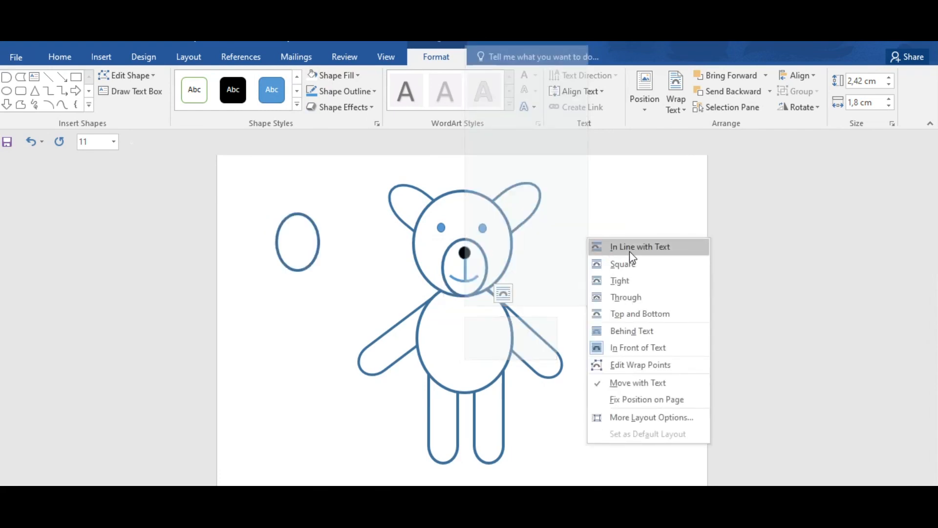
click(642, 331)
click(610, 300)
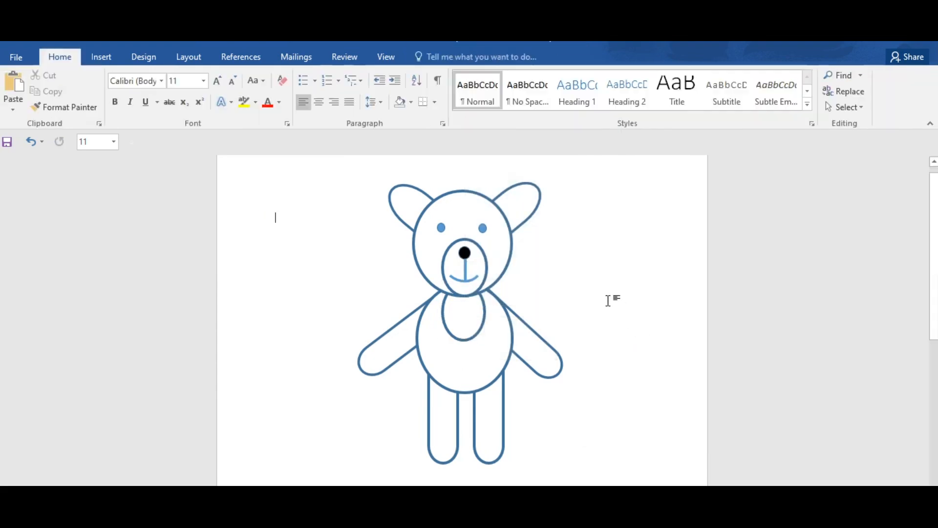